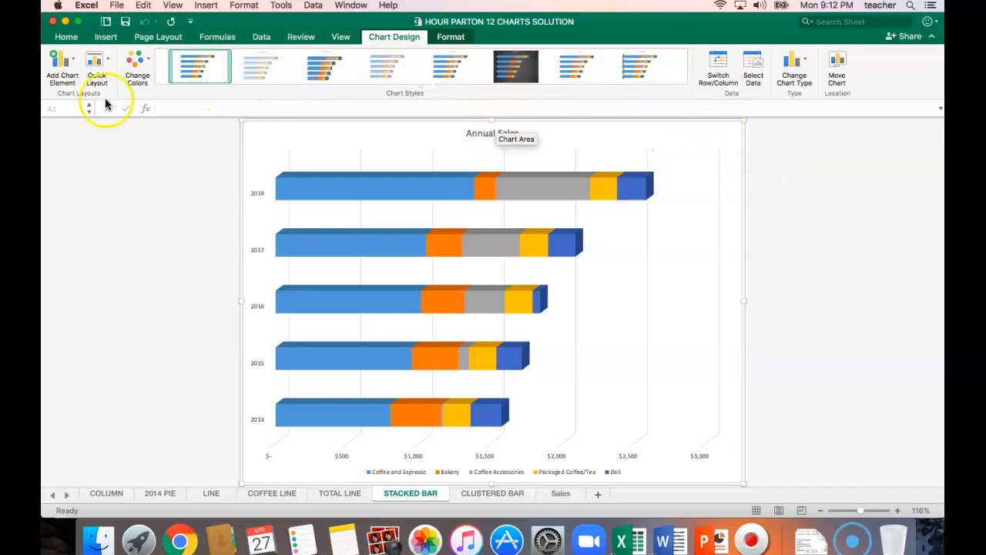
Step: Add a primary horizontal and a primary vertical axis title to the stacked bar chart
{"action": "left_click", "coordinate": [70, 61]}
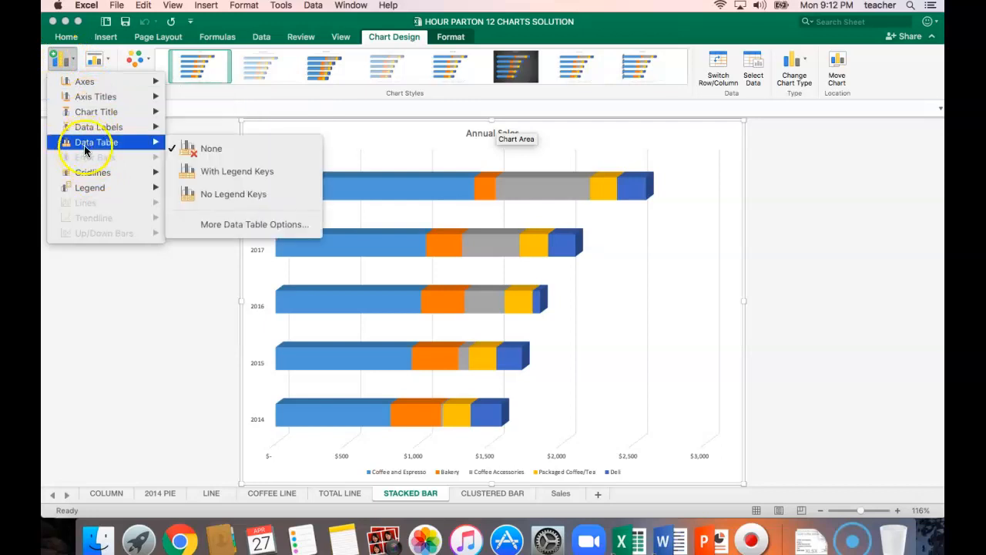
{"action": "mouse_move", "coordinate": [96, 97]}
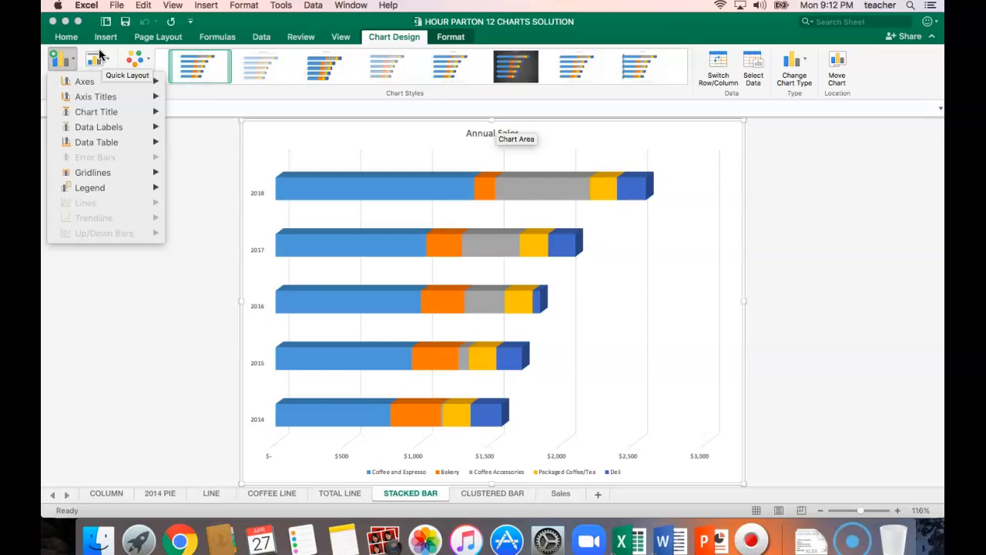
{"action": "left_click", "coordinate": [92, 82]}
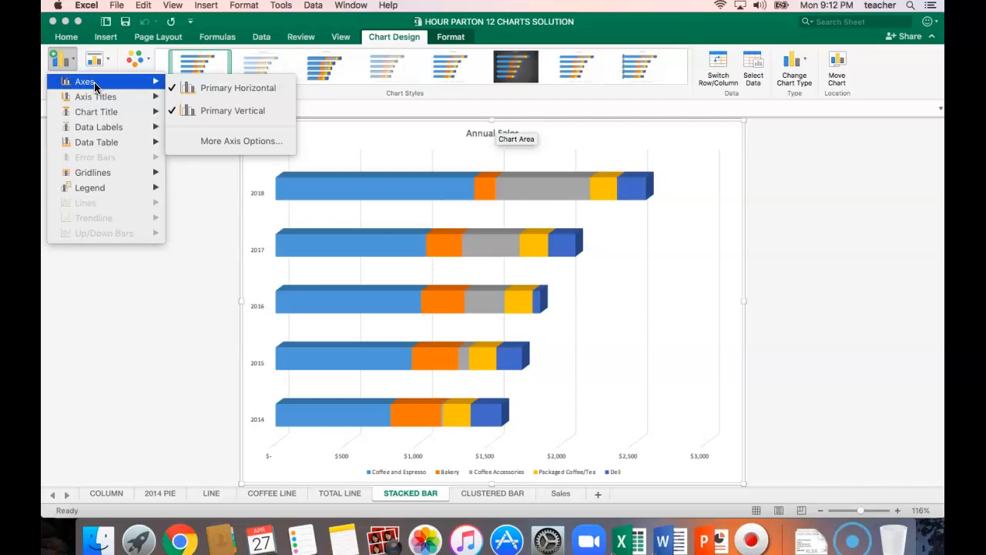
{"action": "left_click", "coordinate": [92, 99]}
{"action": "left_click", "coordinate": [90, 116]}
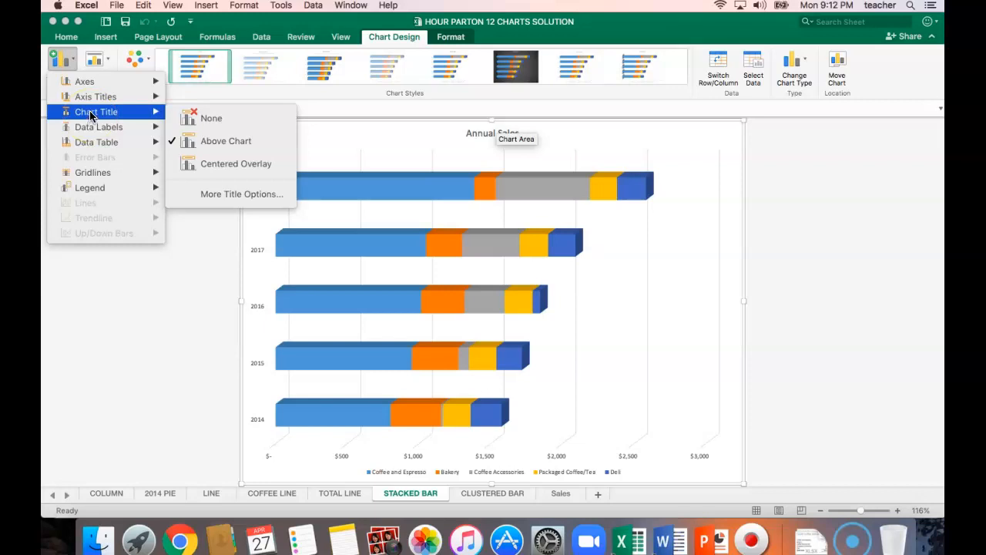
{"action": "left_click", "coordinate": [84, 103]}
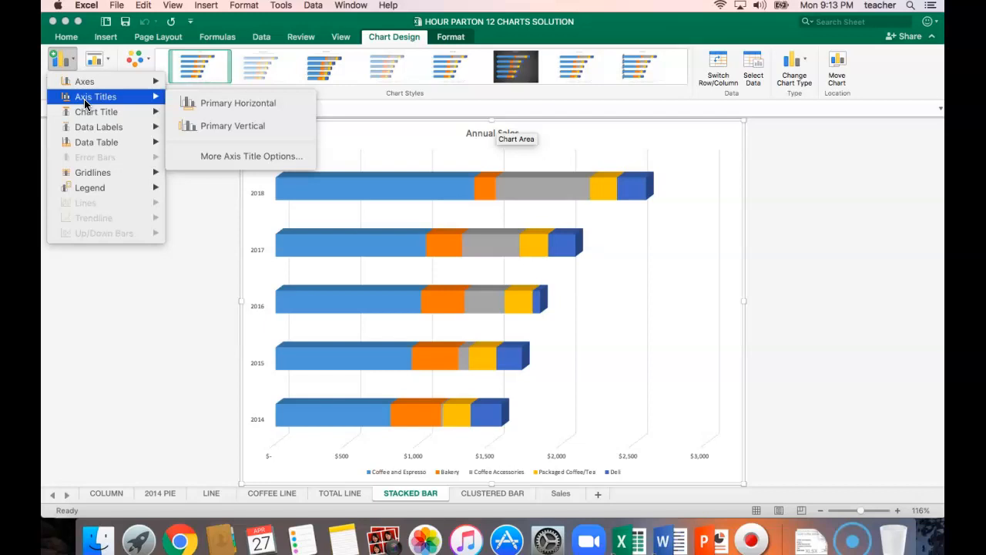
{"action": "left_click", "coordinate": [186, 112]}
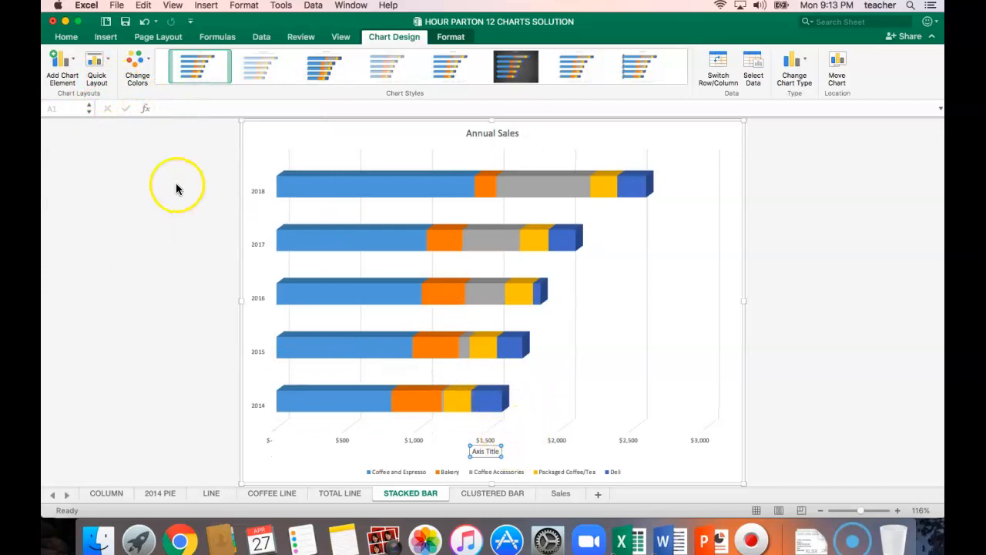
{"action": "left_click", "coordinate": [60, 62]}
{"action": "mouse_move", "coordinate": [94, 97]}
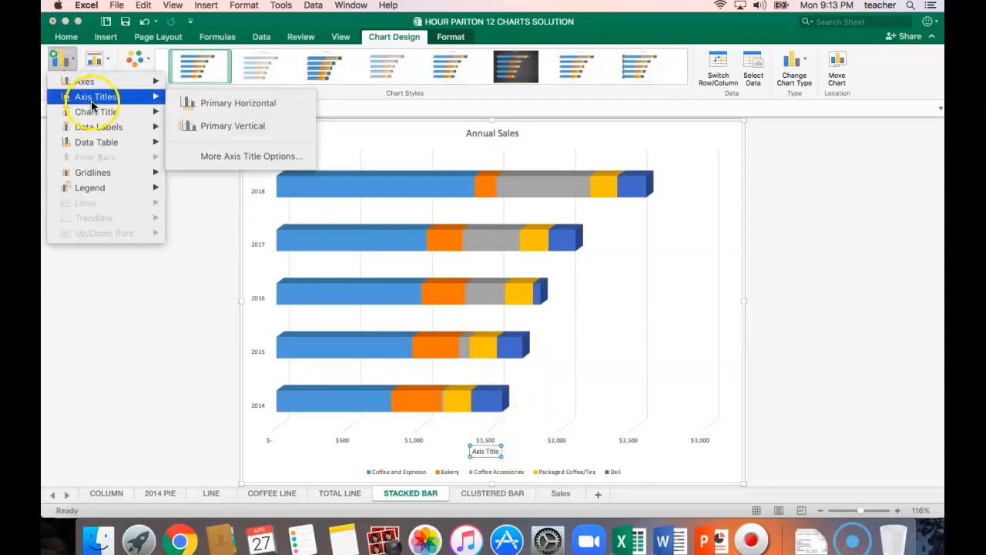
{"action": "left_click", "coordinate": [208, 127]}
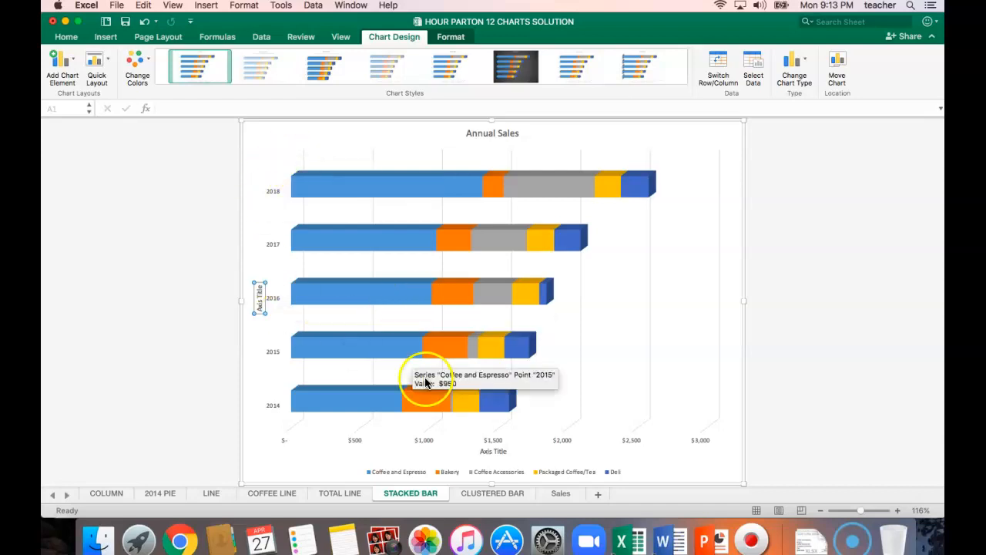
Step: Set the text of the stacked bar chart's horizontal axis title to "Thousands"
{"action": "left_click", "coordinate": [493, 452]}
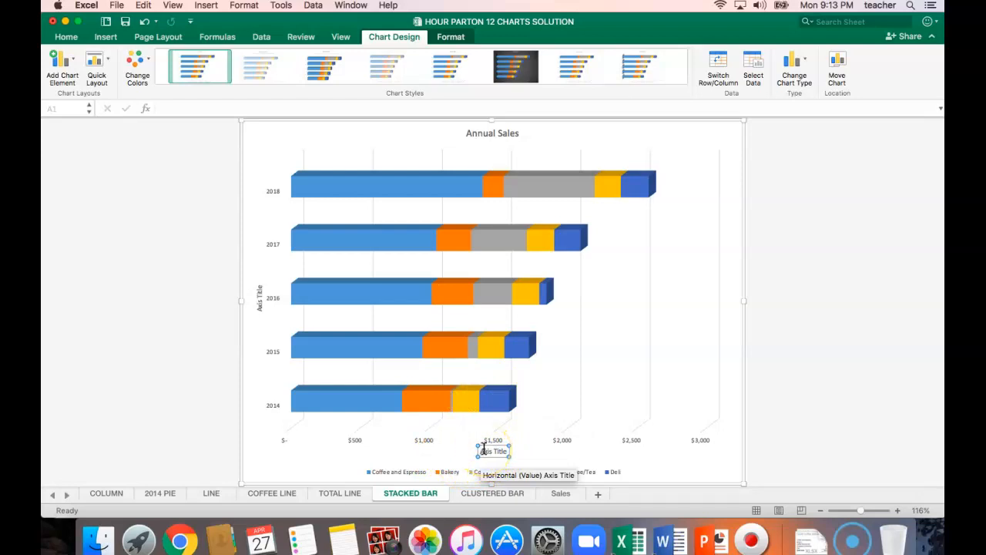
{"action": "left_click", "coordinate": [205, 111]}
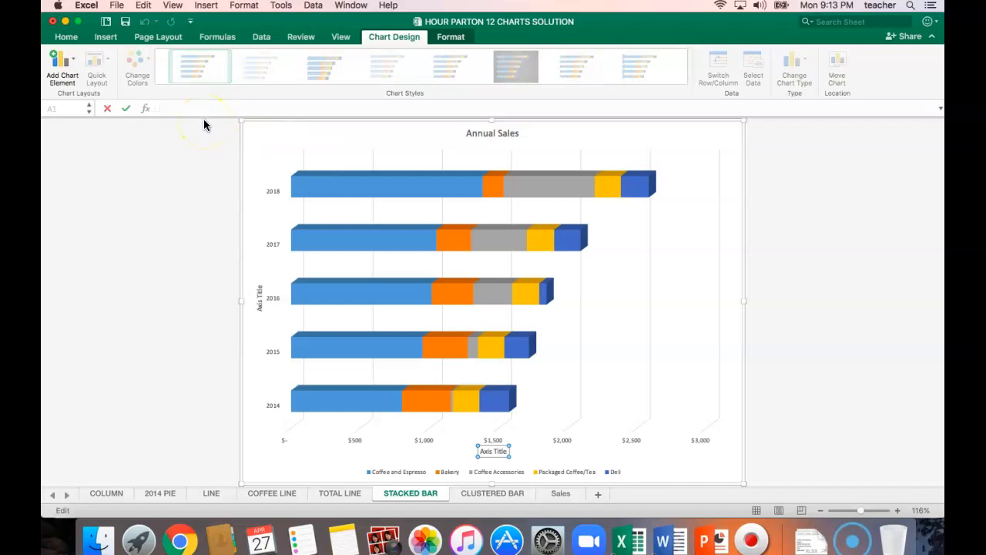
{"action": "type", "text": "ThouaNSA"}
{"action": "key", "text": "Return"}
{"action": "left_click", "coordinate": [193, 129]}
{"action": "left_click_drag", "start_coordinate": [197, 108], "coordinate": [183, 107]}
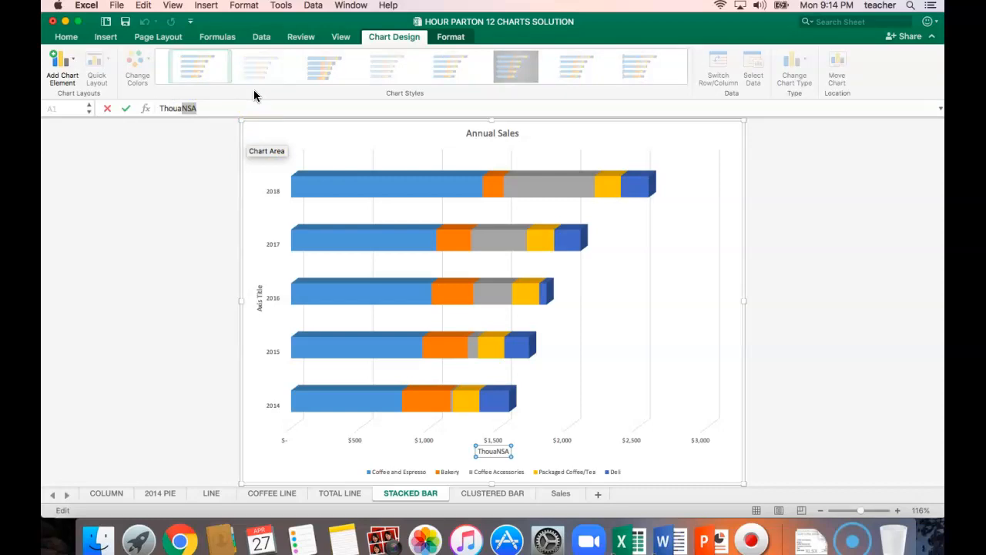
{"action": "type", "text": "nds"}
{"action": "key", "text": "Return"}
{"action": "left_click", "coordinate": [216, 145]}
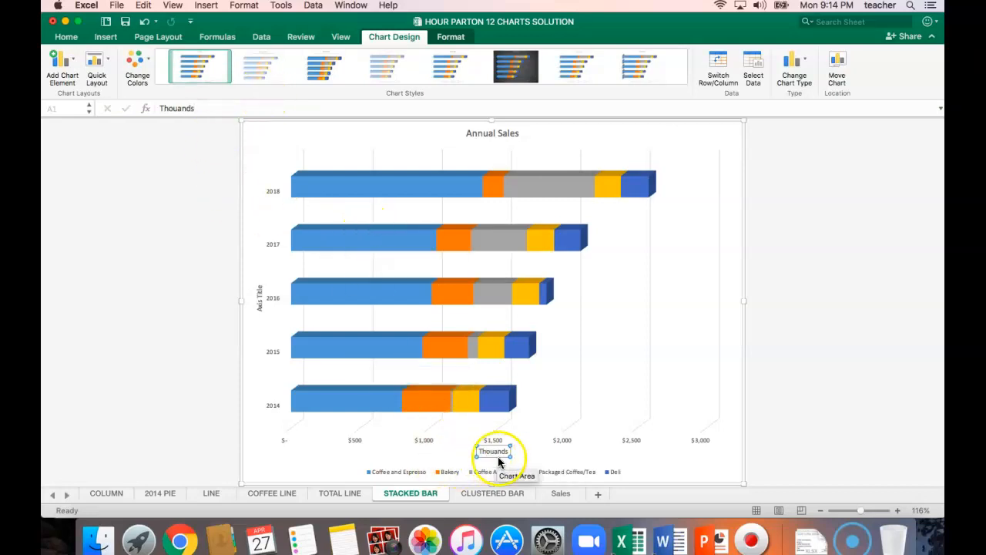
{"action": "left_click", "coordinate": [177, 109]}
{"action": "type", "text": "s"}
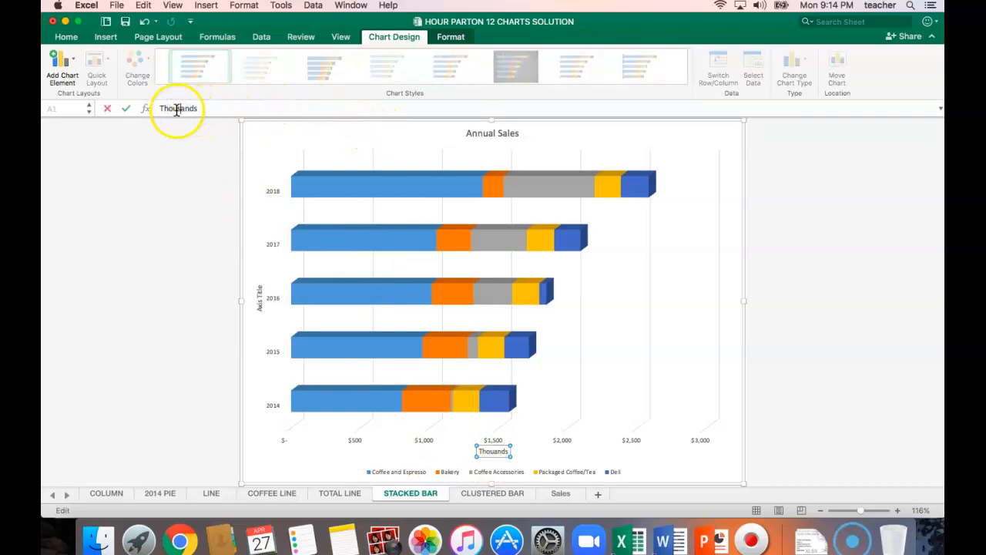
{"action": "key", "text": "Return"}
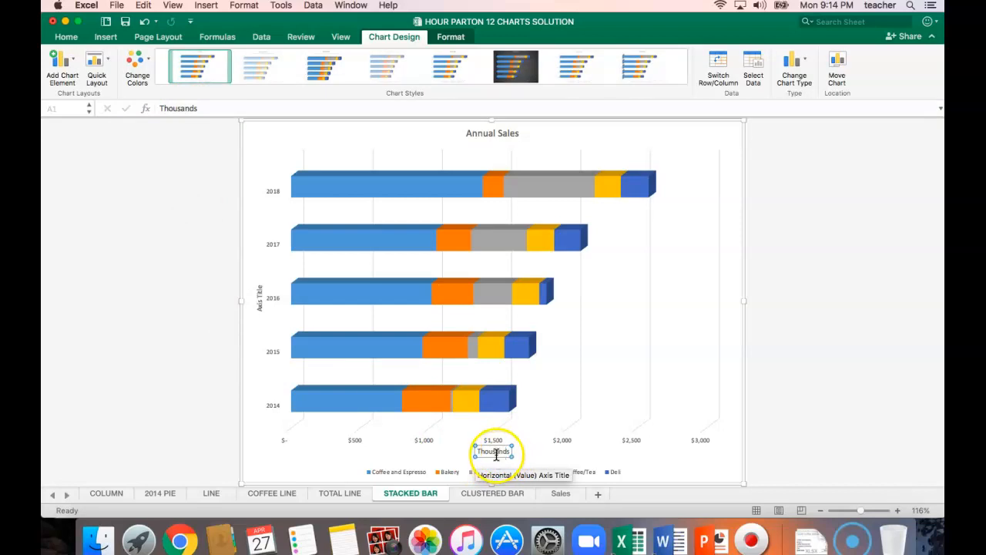
{"action": "left_click", "coordinate": [496, 454]}
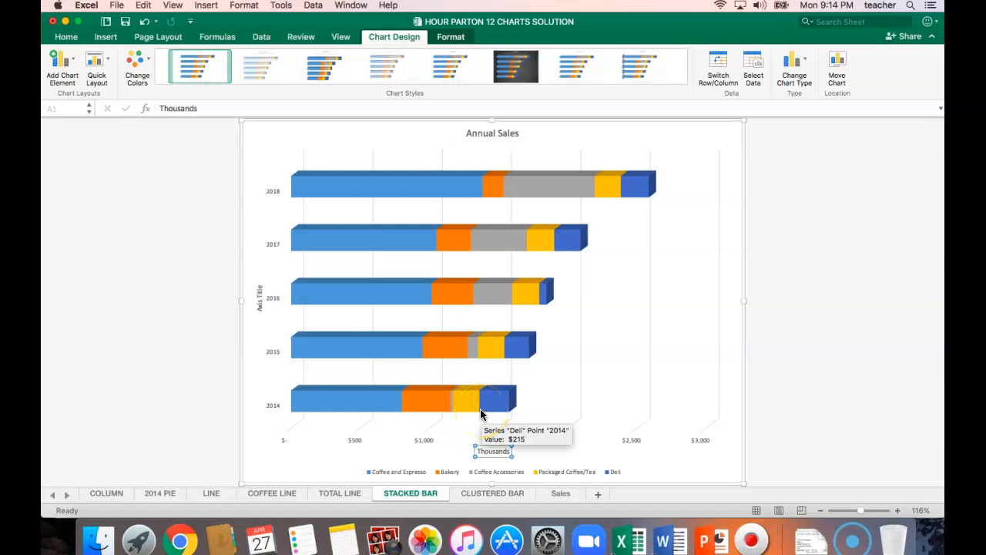
{"action": "left_click", "coordinate": [335, 493]}
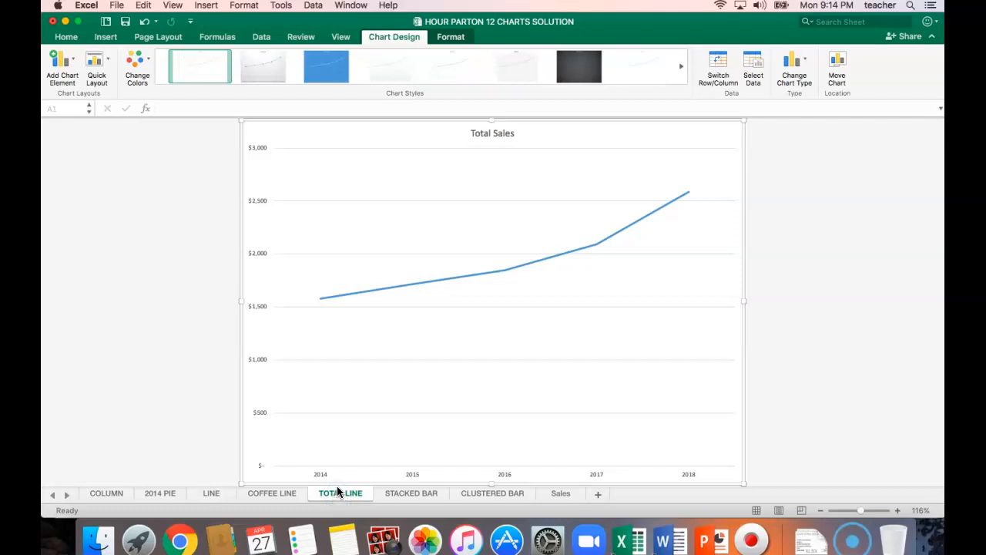
{"action": "left_click", "coordinate": [68, 70]}
{"action": "mouse_move", "coordinate": [83, 81]}
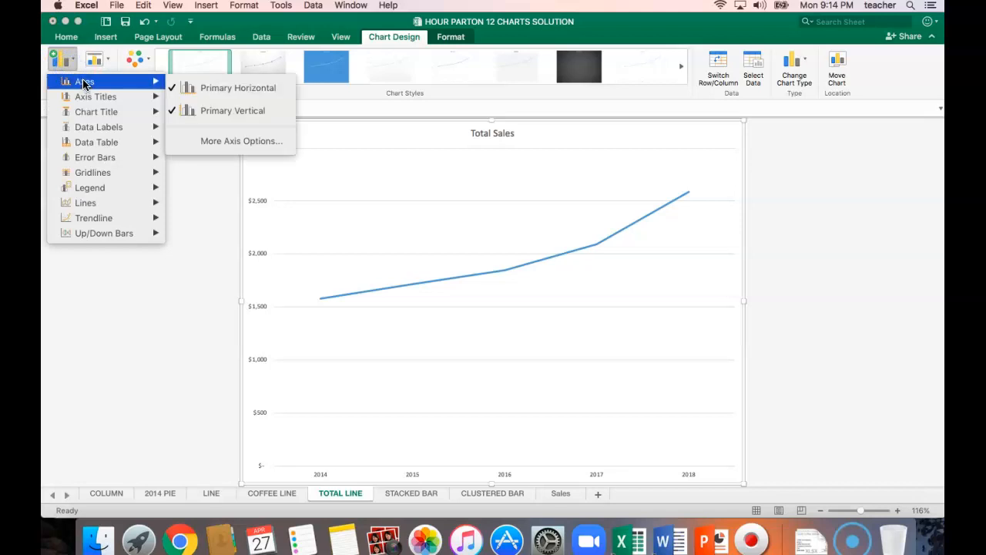
{"action": "mouse_move", "coordinate": [90, 99]}
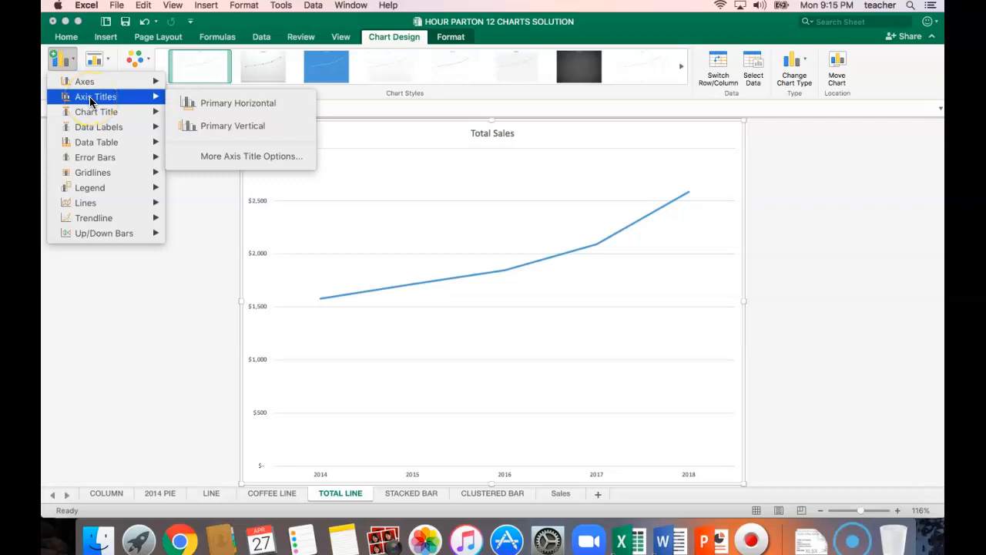
{"action": "left_click", "coordinate": [70, 496]}
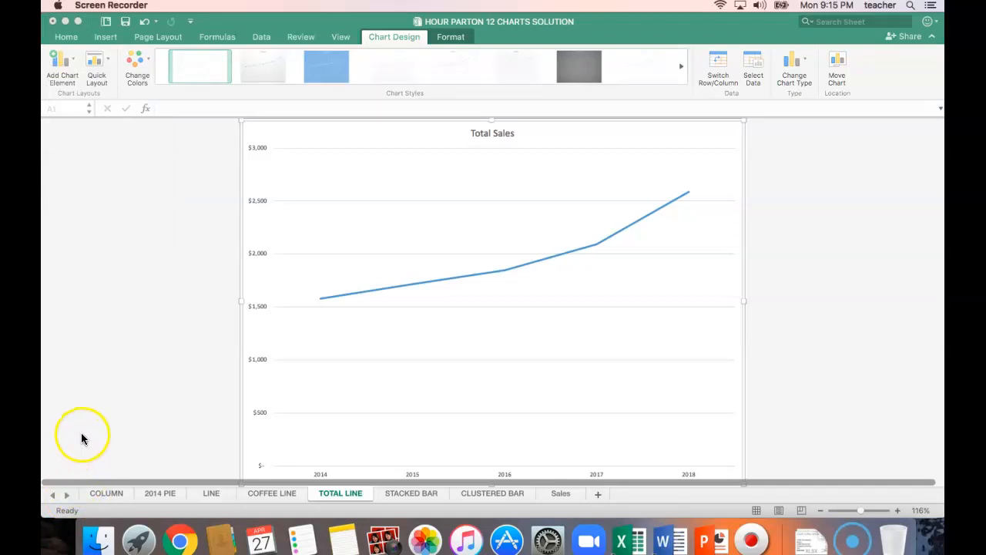
Step: Add primary horizontal and vertical axis titles to the chart on the TOTAL LINE sheet, and set the vertical one to "Thousands"
{"action": "left_click", "coordinate": [332, 491]}
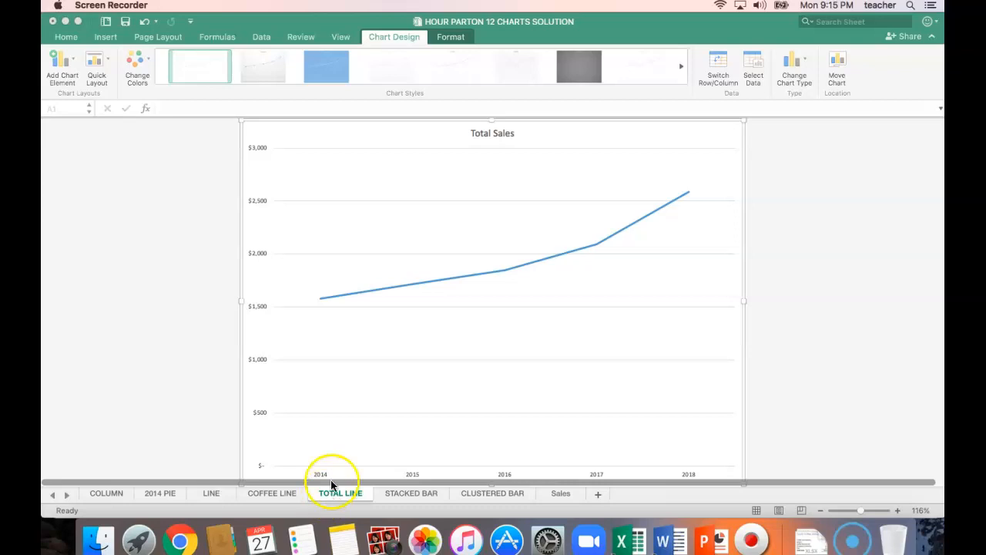
{"action": "left_click", "coordinate": [68, 65]}
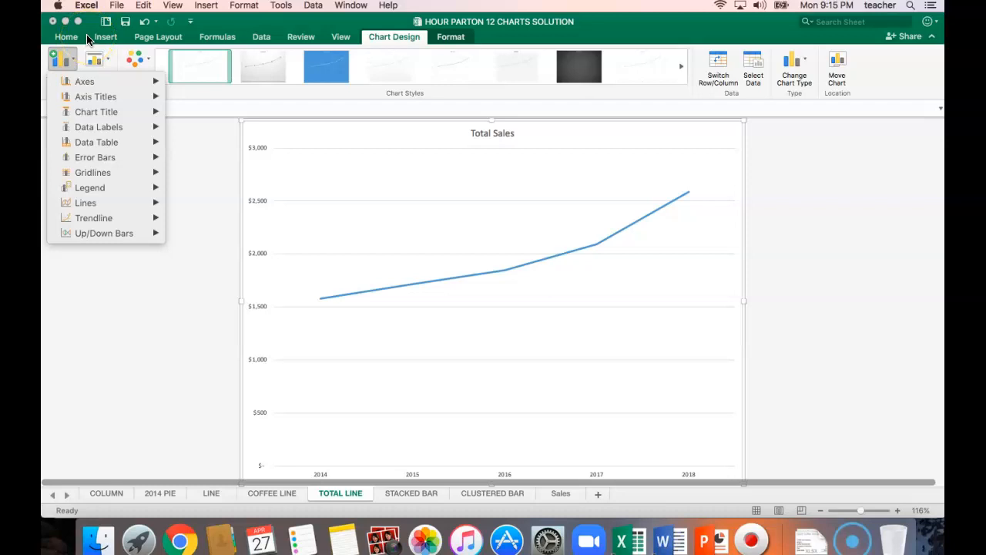
{"action": "mouse_move", "coordinate": [100, 96]}
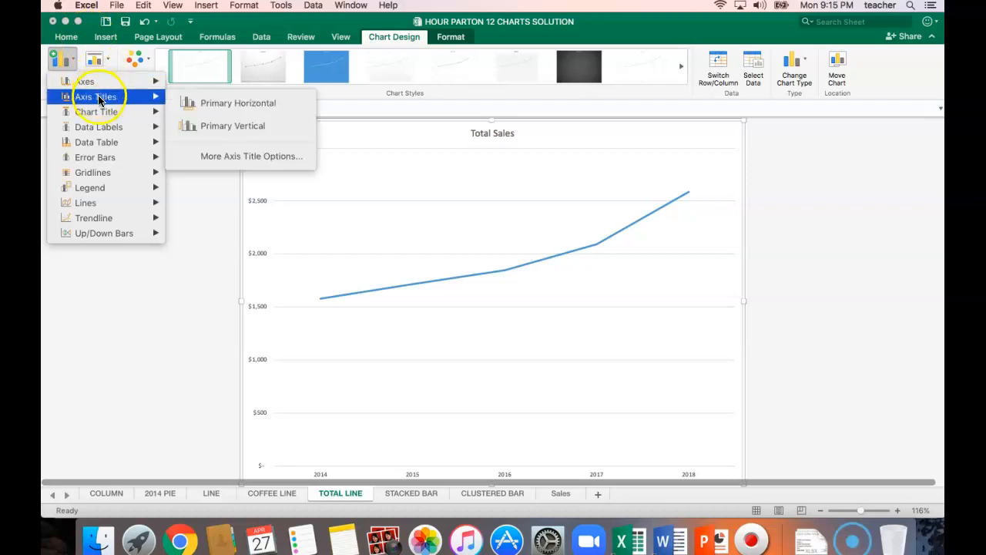
{"action": "left_click", "coordinate": [200, 107]}
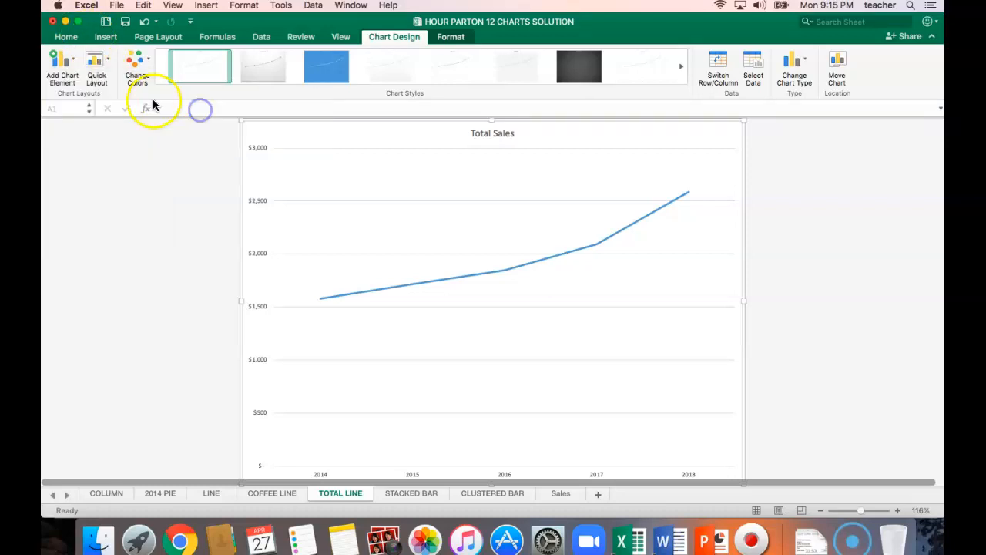
{"action": "left_click", "coordinate": [61, 58]}
{"action": "mouse_move", "coordinate": [96, 102]}
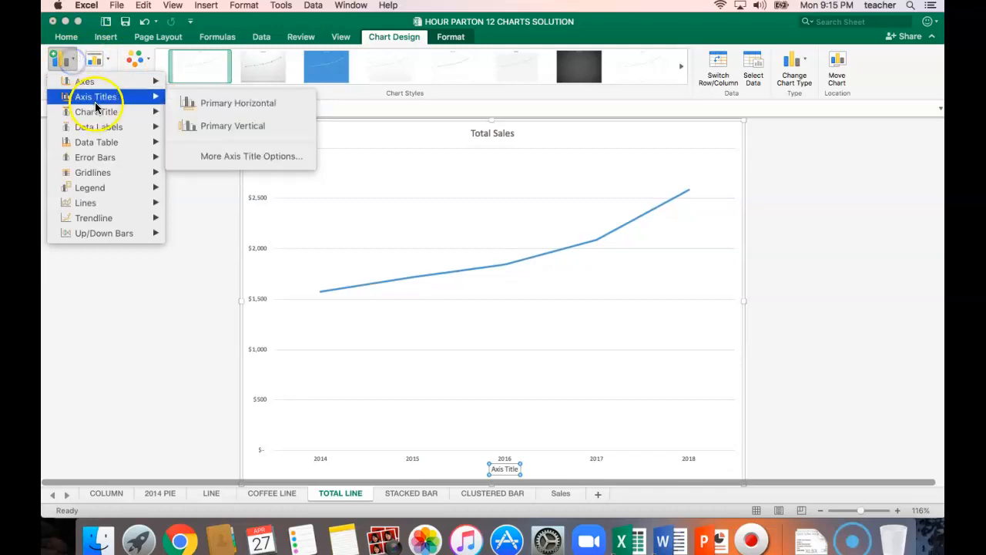
{"action": "left_click", "coordinate": [196, 126]}
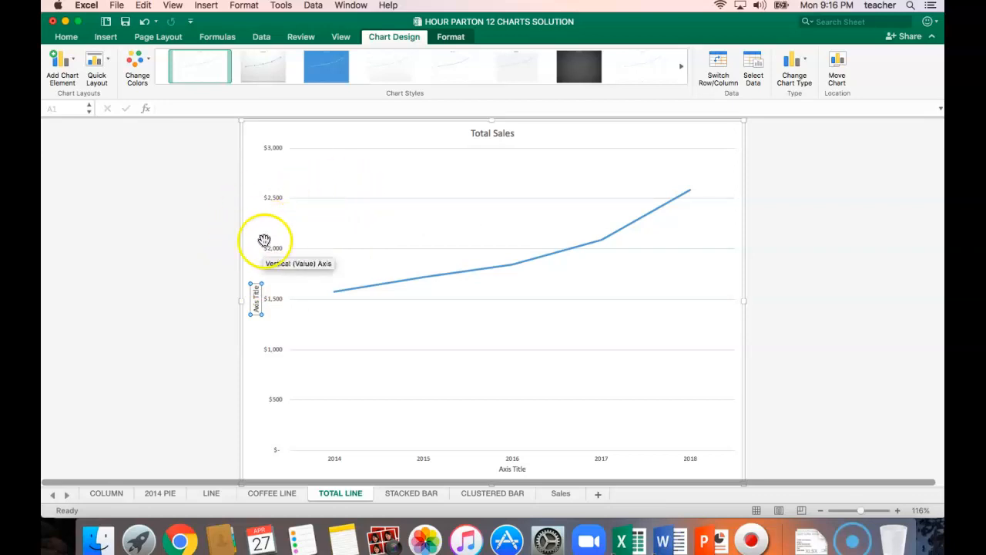
{"action": "left_click", "coordinate": [208, 108]}
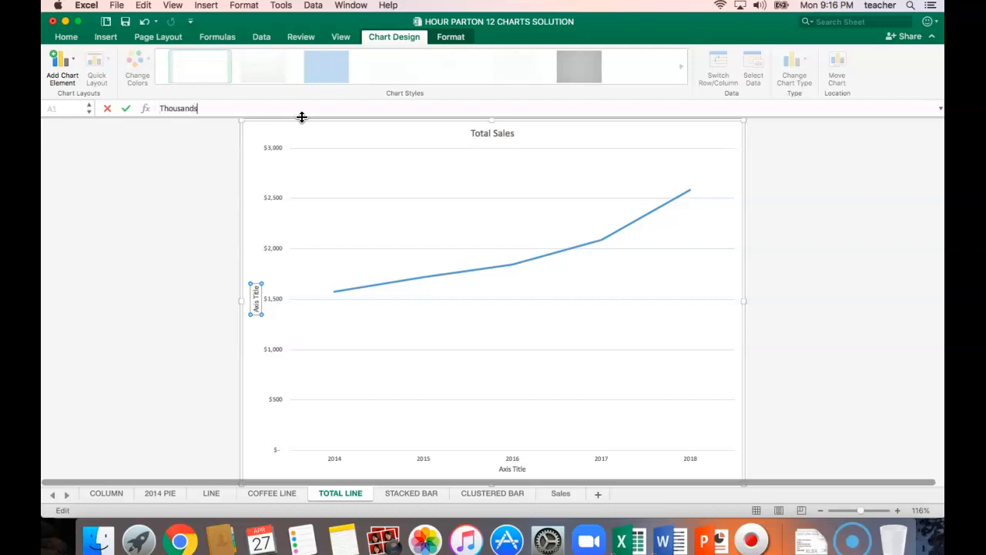
{"action": "left_click", "coordinate": [278, 147]}
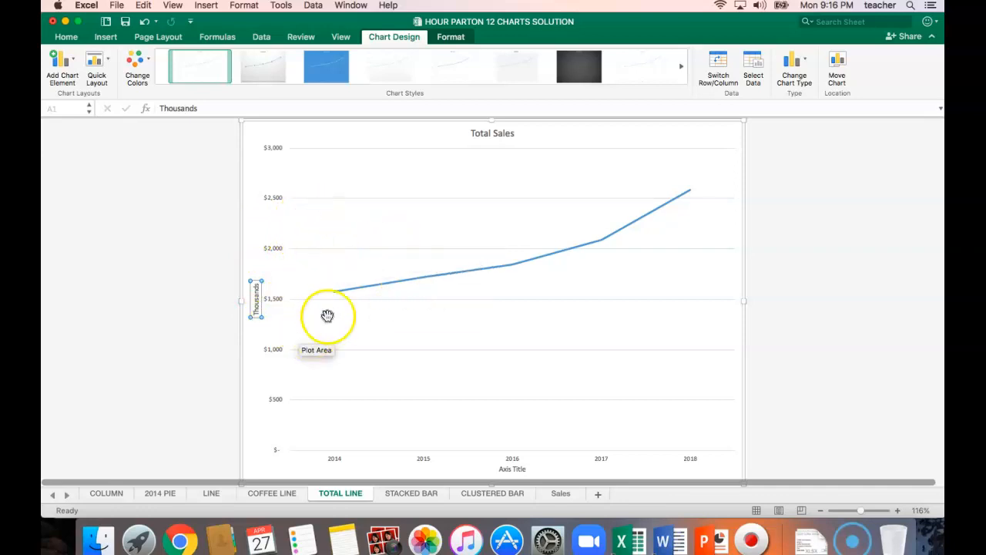
Step: Add a primary vertical axis title reading "Thousands" to the chart on the COFFEE LINE sheet
{"action": "left_click", "coordinate": [273, 495]}
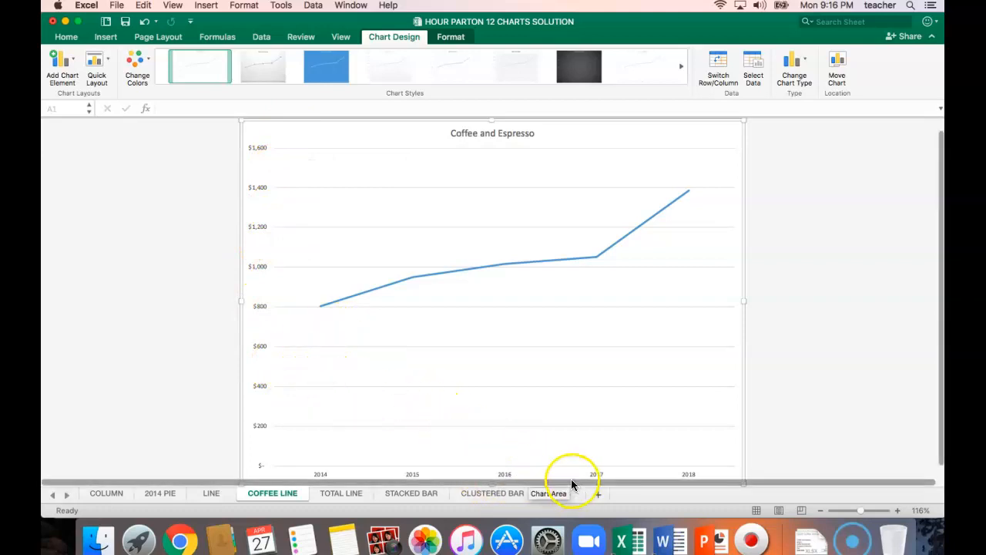
{"action": "left_click", "coordinate": [70, 65]}
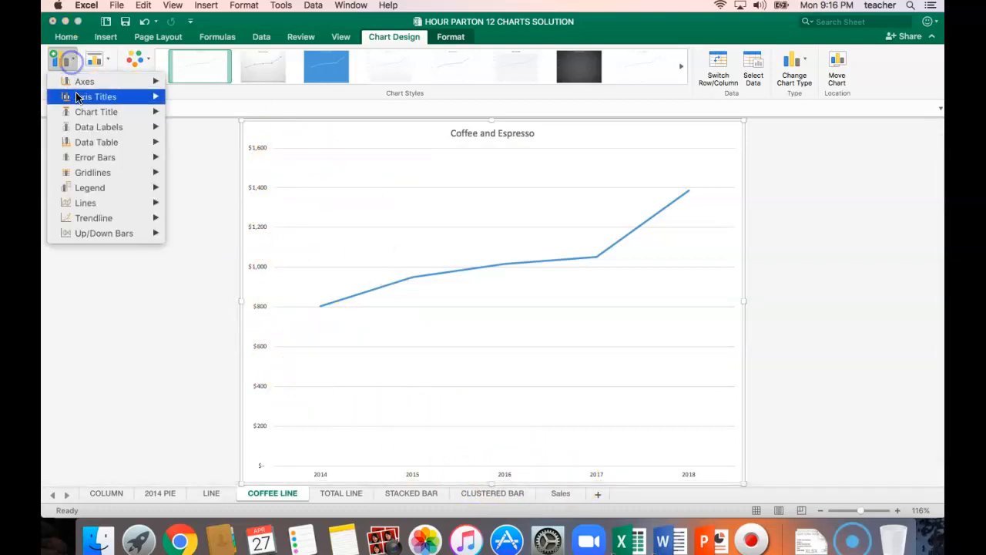
{"action": "mouse_move", "coordinate": [91, 96]}
{"action": "left_click", "coordinate": [212, 129]}
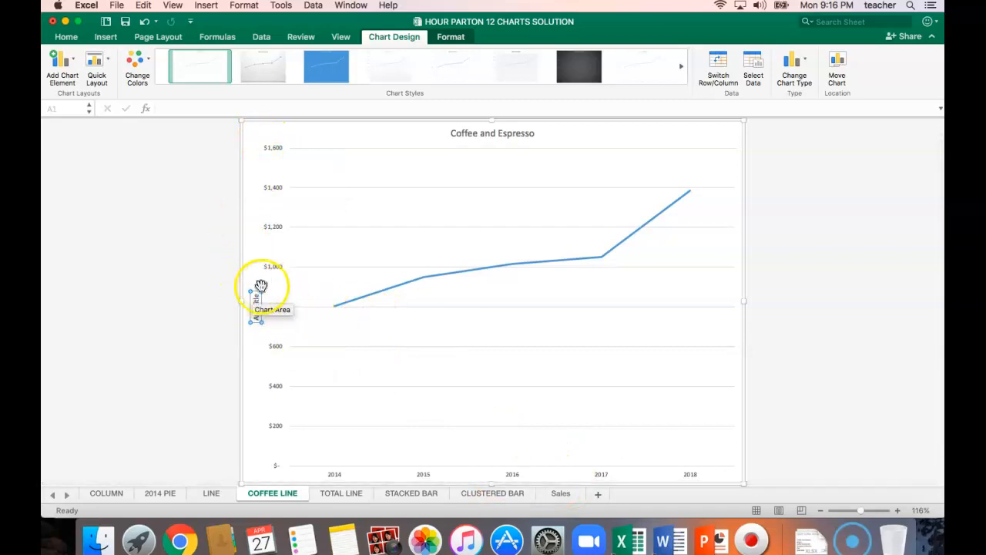
{"action": "left_click", "coordinate": [233, 105]}
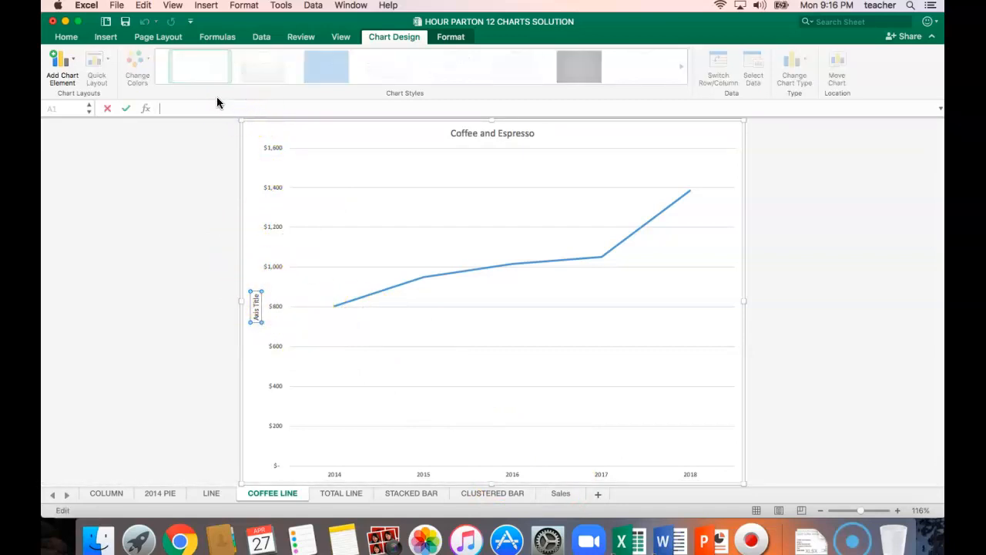
{"action": "type", "text": "Thousands"}
{"action": "key", "text": "Return"}
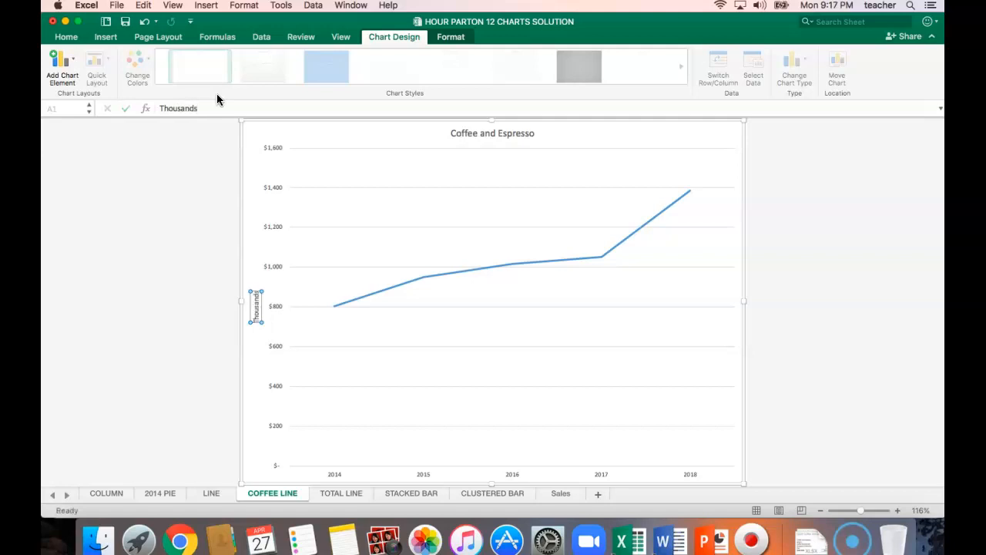
{"action": "left_click", "coordinate": [224, 115]}
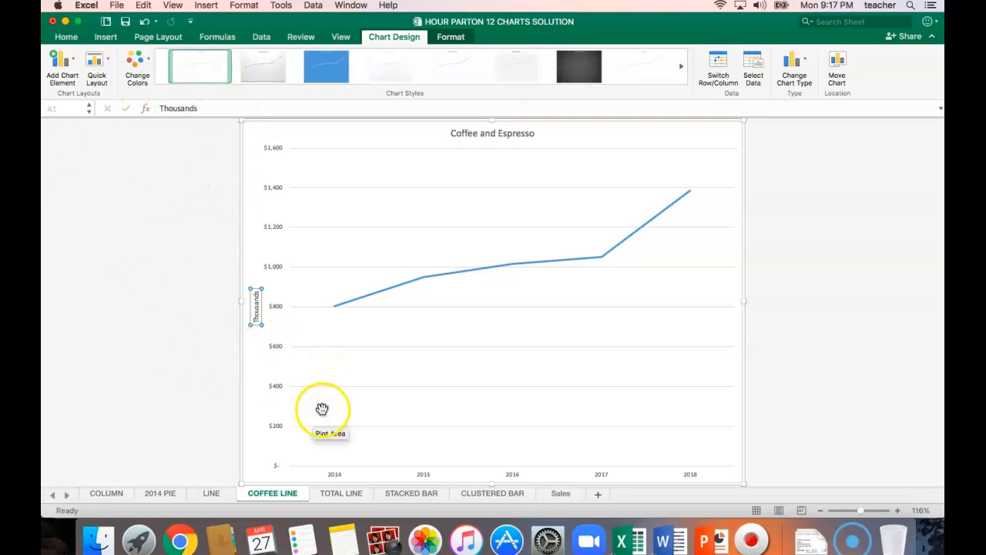
Step: Add a primary vertical and a primary horizontal axis title to the chart on the CLUSTERED BAR sheet
{"action": "left_click", "coordinate": [493, 496]}
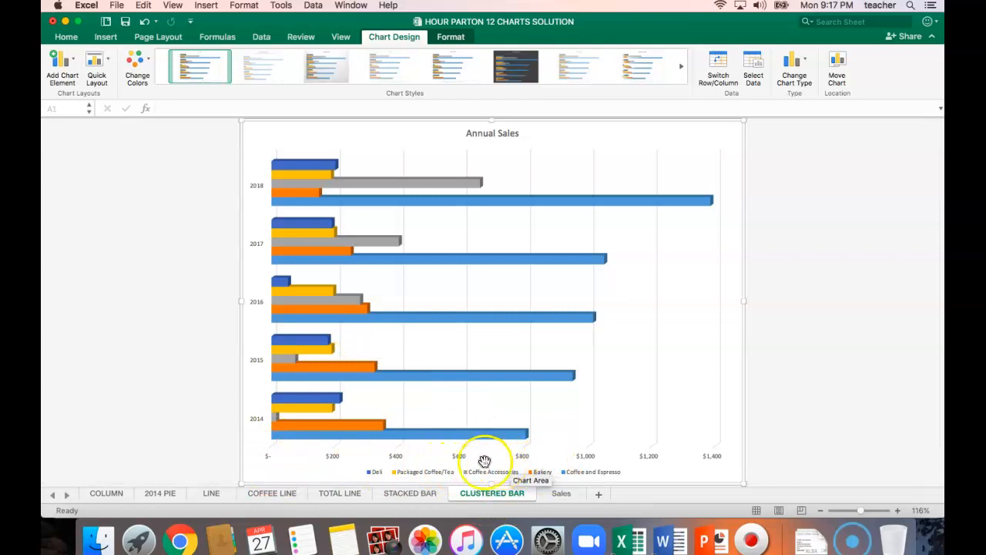
{"action": "left_click", "coordinate": [77, 61]}
{"action": "mouse_move", "coordinate": [84, 96]}
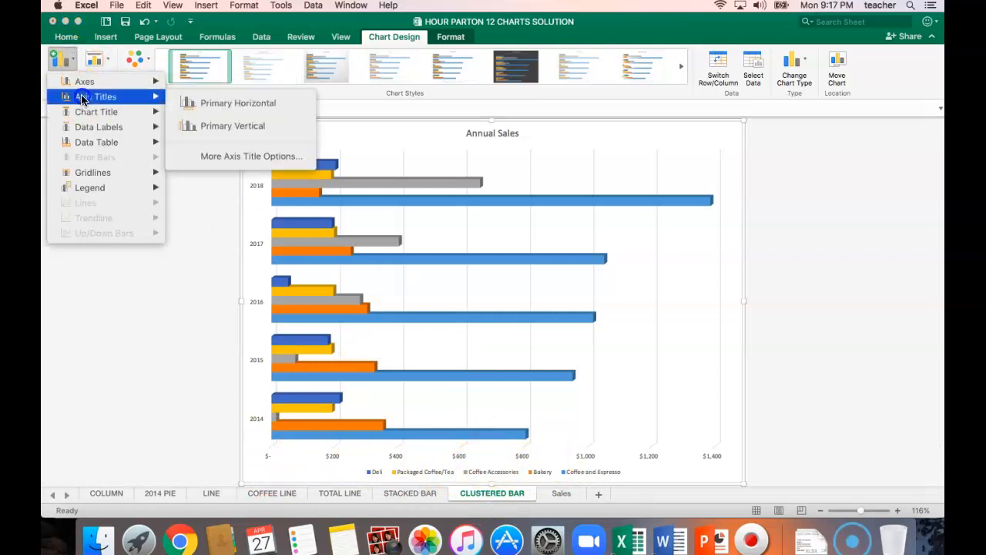
{"action": "left_click", "coordinate": [210, 125]}
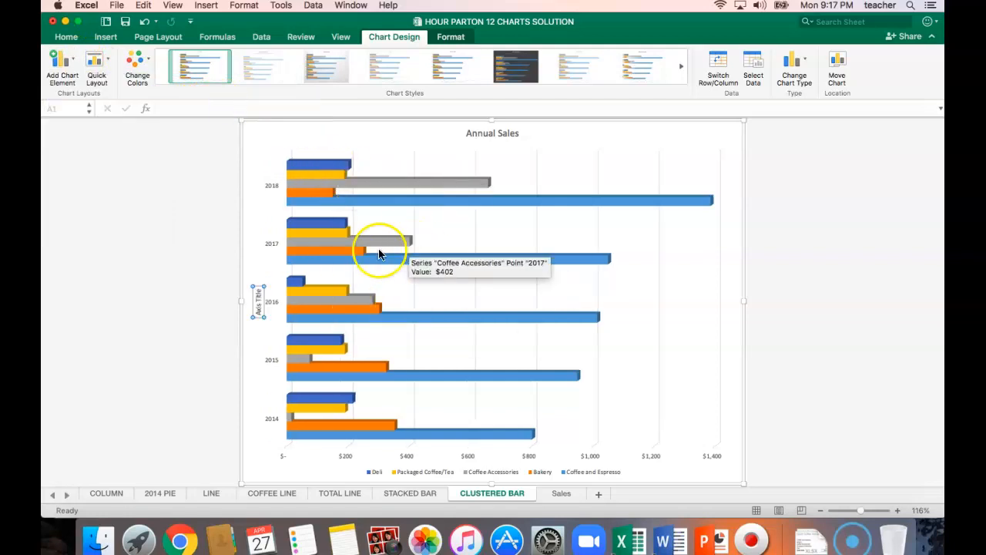
{"action": "left_click", "coordinate": [73, 62]}
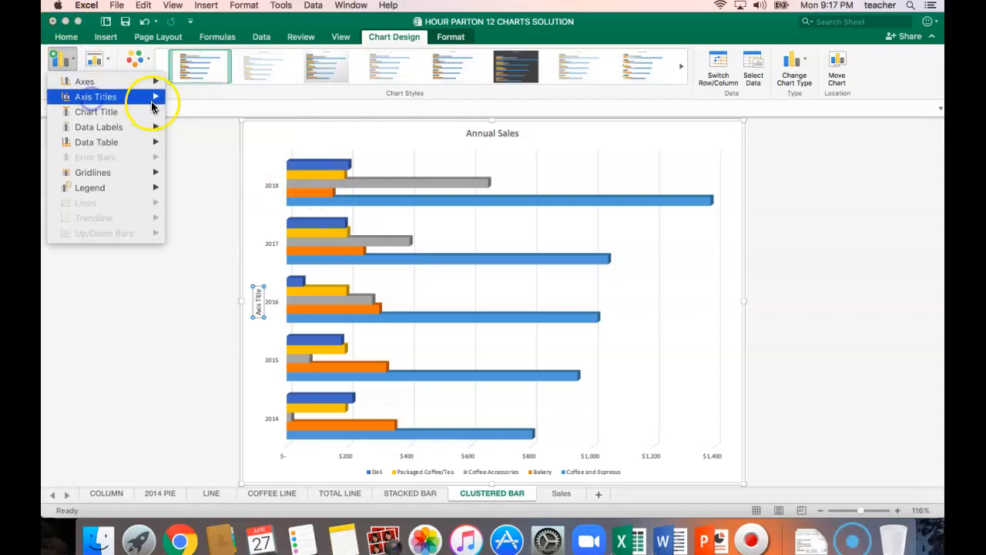
{"action": "mouse_move", "coordinate": [152, 101]}
{"action": "left_click", "coordinate": [214, 130]}
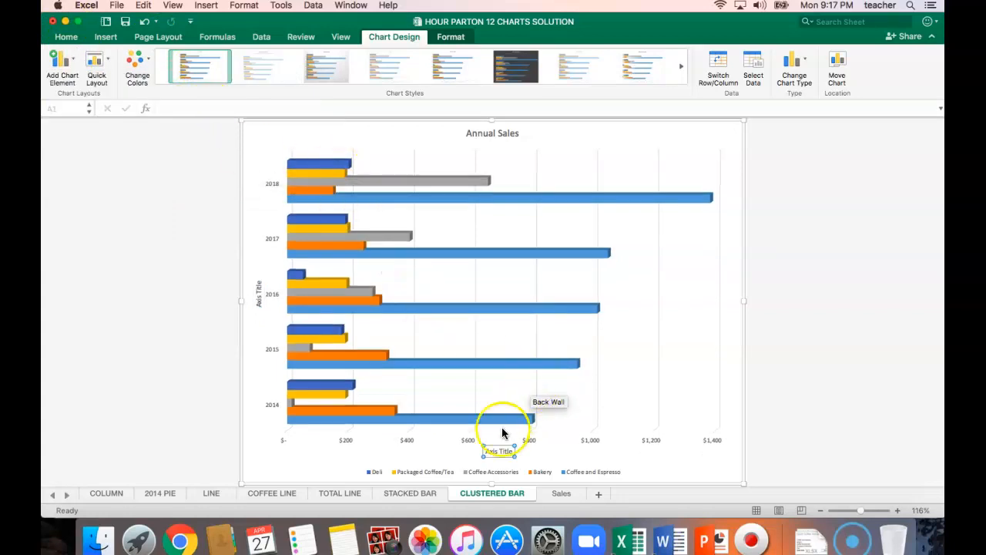
Step: Set the text of the clustered bar chart's horizontal axis title to "Thousands"
{"action": "left_click", "coordinate": [502, 452]}
{"action": "left_click", "coordinate": [493, 453]}
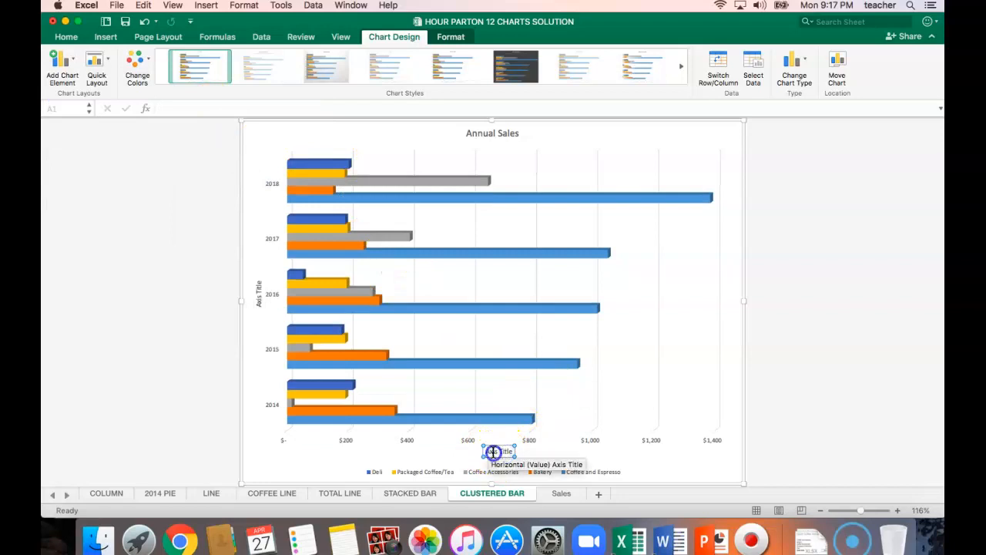
{"action": "triple_click", "coordinate": [493, 453]}
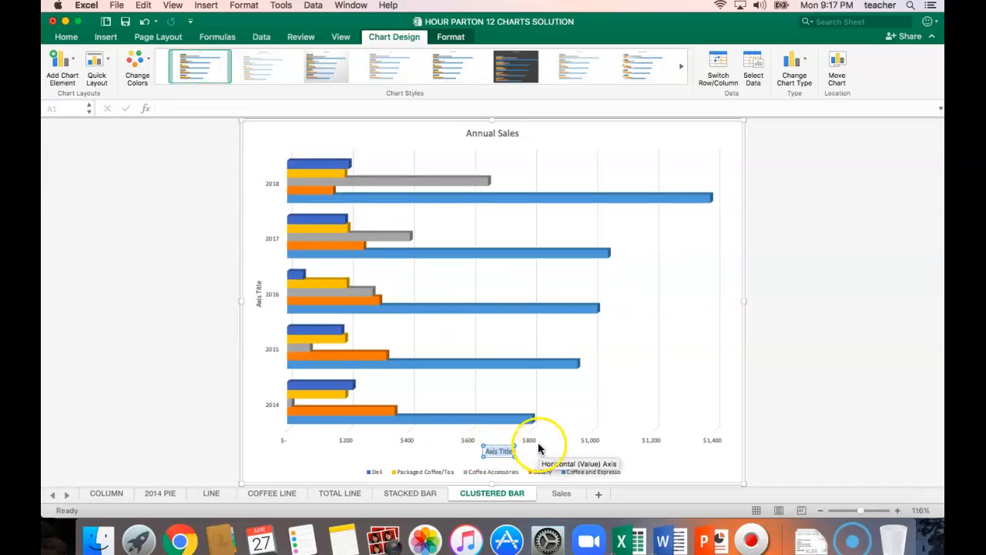
{"action": "type", "text": "Thousands"}
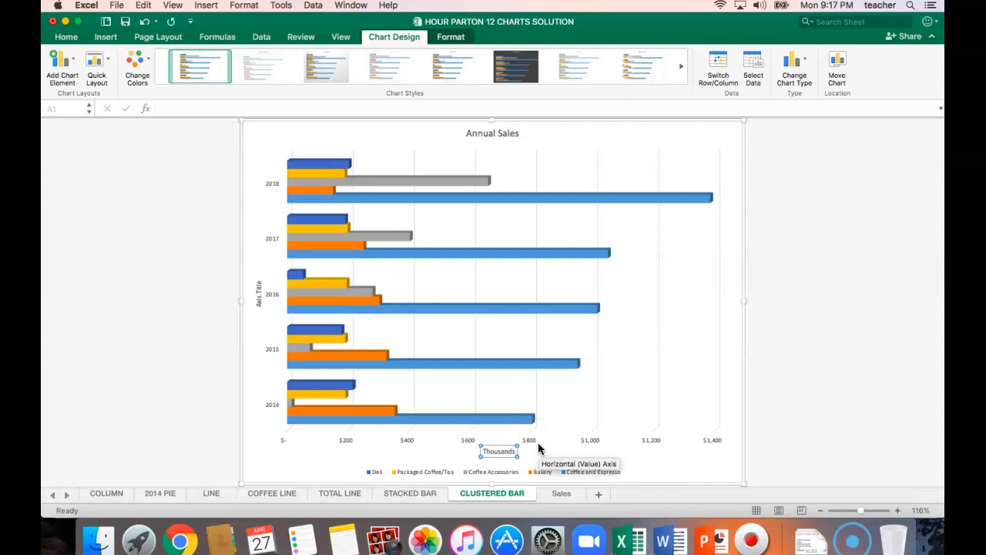
{"action": "left_click", "coordinate": [538, 449]}
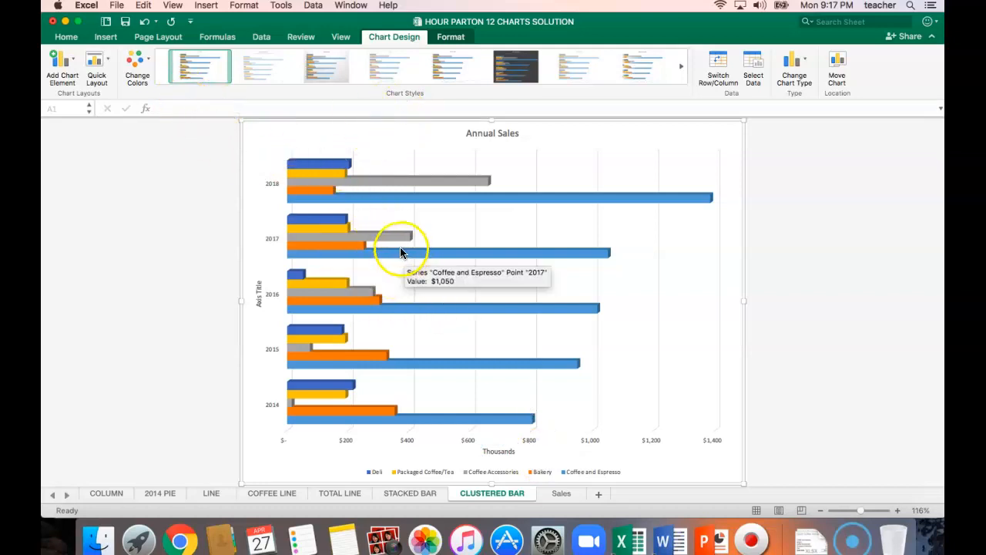
Step: Add data callout labels to the chart on the STACKED BAR sheet and save the workbook
{"action": "left_click", "coordinate": [411, 493]}
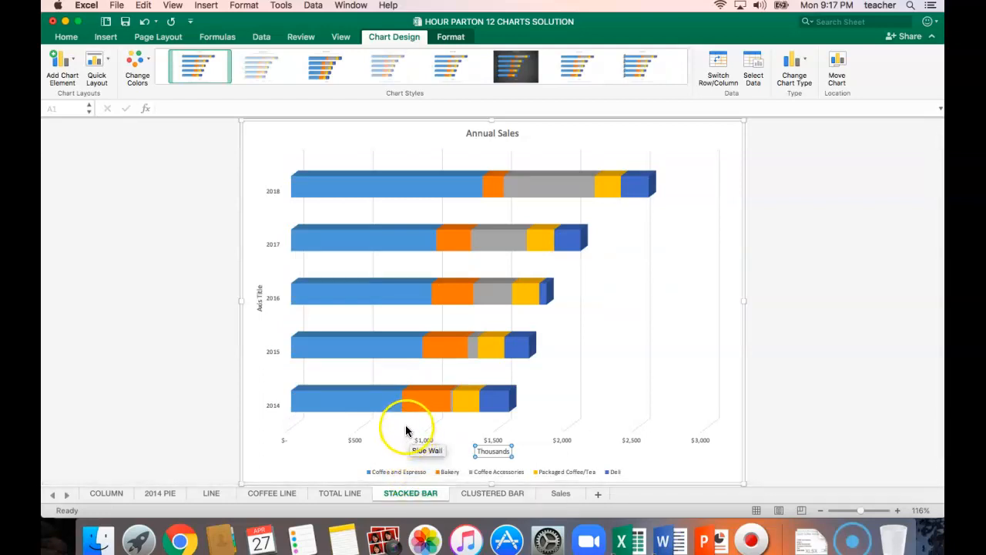
{"action": "left_click", "coordinate": [60, 63]}
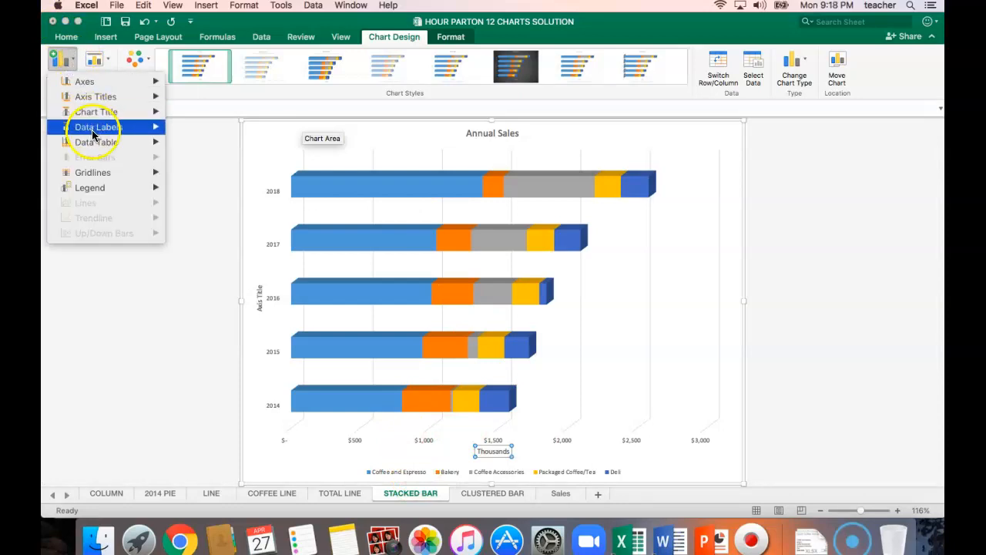
{"action": "mouse_move", "coordinate": [92, 133]}
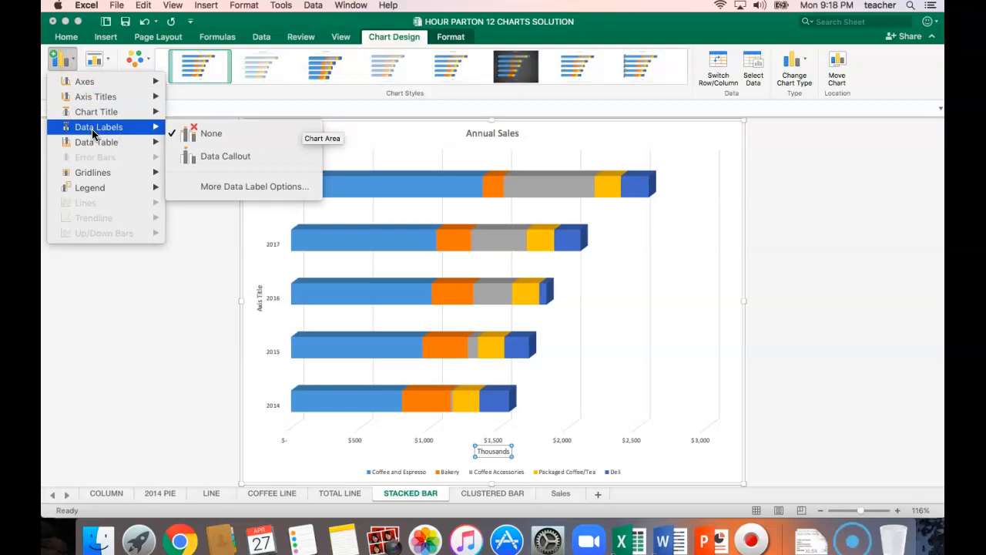
{"action": "left_click", "coordinate": [194, 157]}
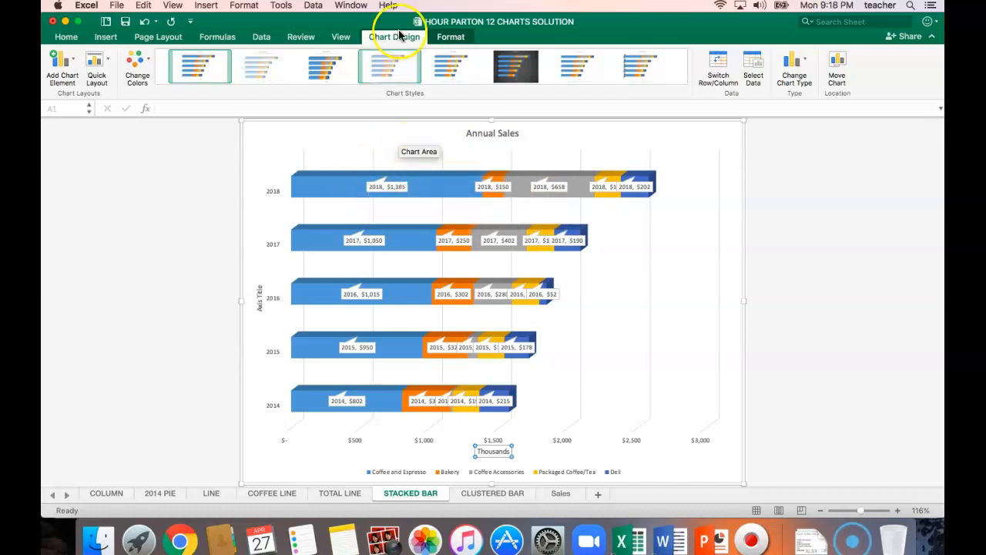
{"action": "left_click", "coordinate": [124, 26]}
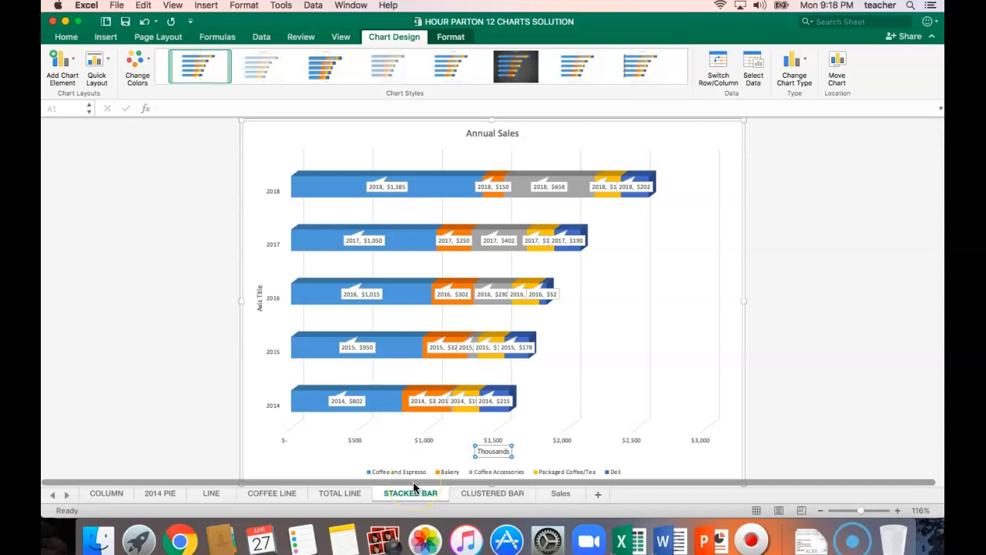
Step: Delete the placeholder vertical axis title from the stacked bar chart
{"action": "left_click", "coordinate": [259, 294]}
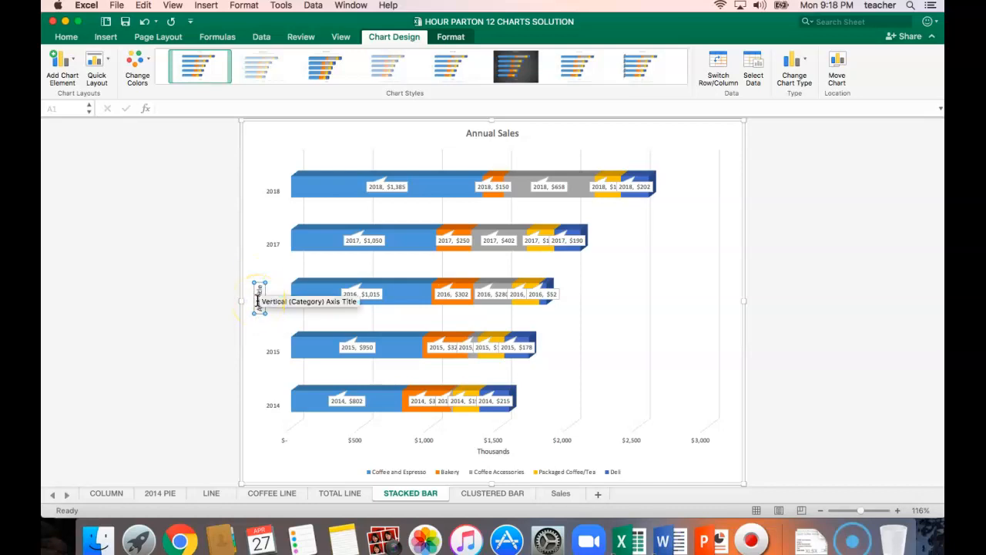
{"action": "key", "text": "Delete"}
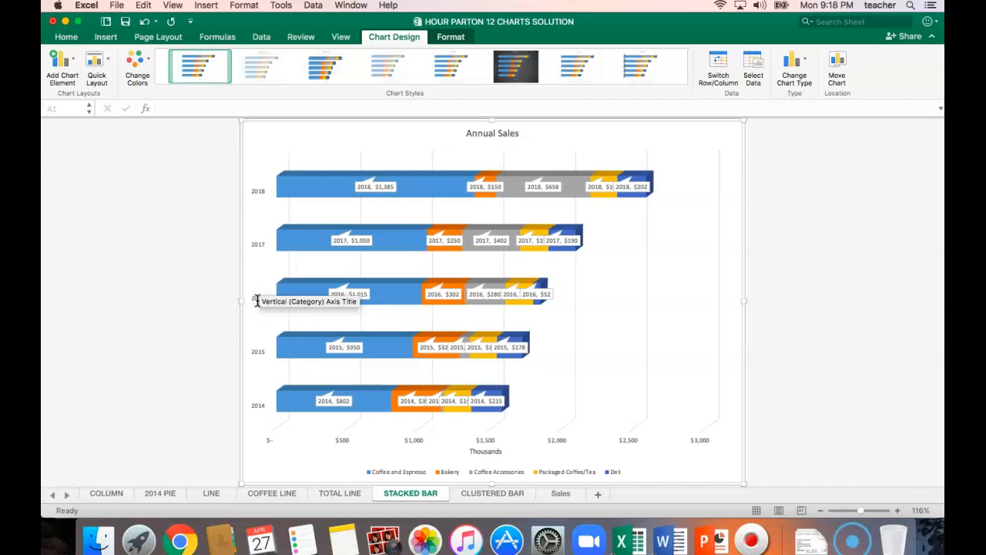
{"action": "left_click", "coordinate": [260, 305]}
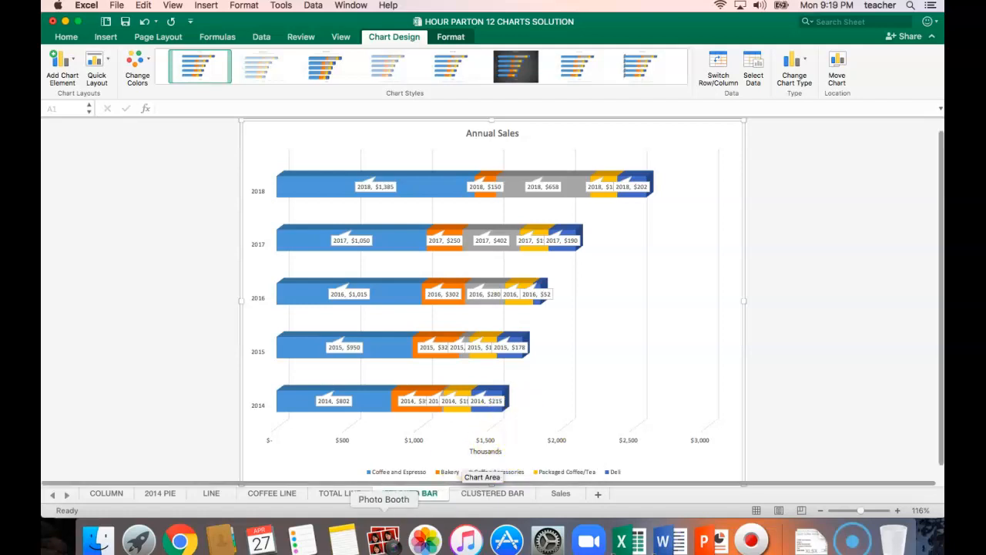
Step: Check the COFFEE LINE chart's axis titles and delete the placeholder horizontal axis title from the TOTAL LINE chart
{"action": "left_click", "coordinate": [272, 493]}
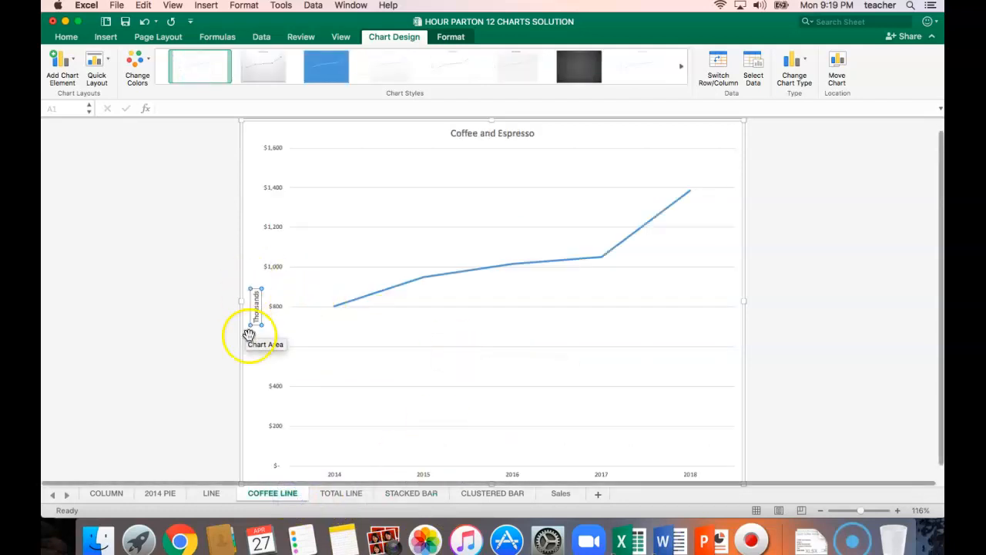
{"action": "scroll", "coordinate": [493, 458], "scroll_direction": "down", "scroll_amount": 2}
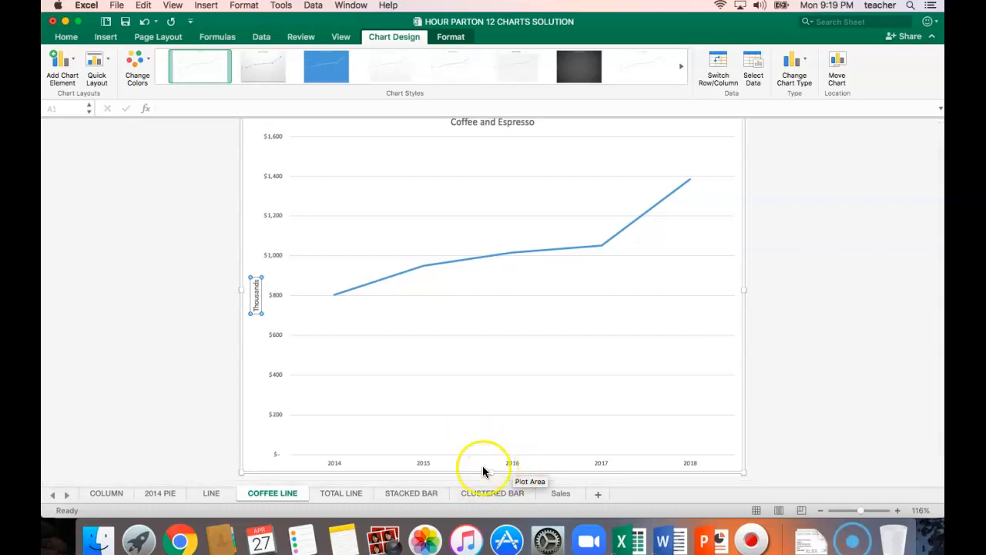
{"action": "left_click", "coordinate": [352, 496]}
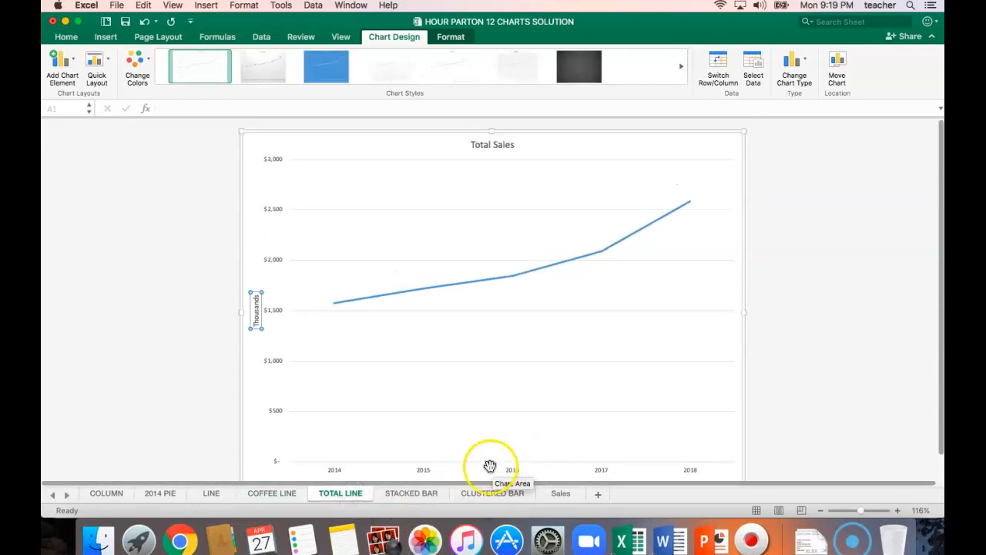
{"action": "scroll", "coordinate": [523, 449], "scroll_direction": "down", "scroll_amount": 3}
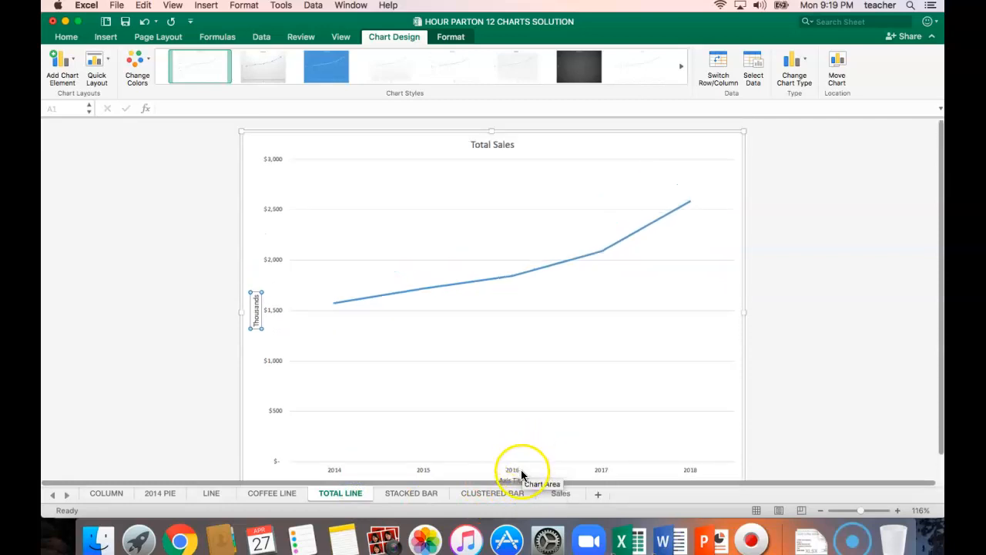
{"action": "left_click", "coordinate": [520, 473]}
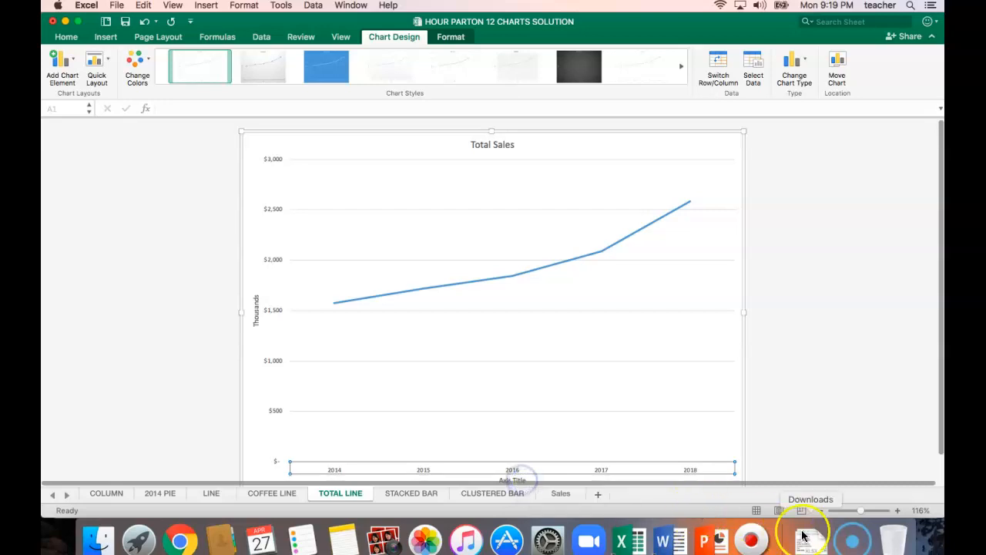
{"action": "left_click", "coordinate": [820, 510]}
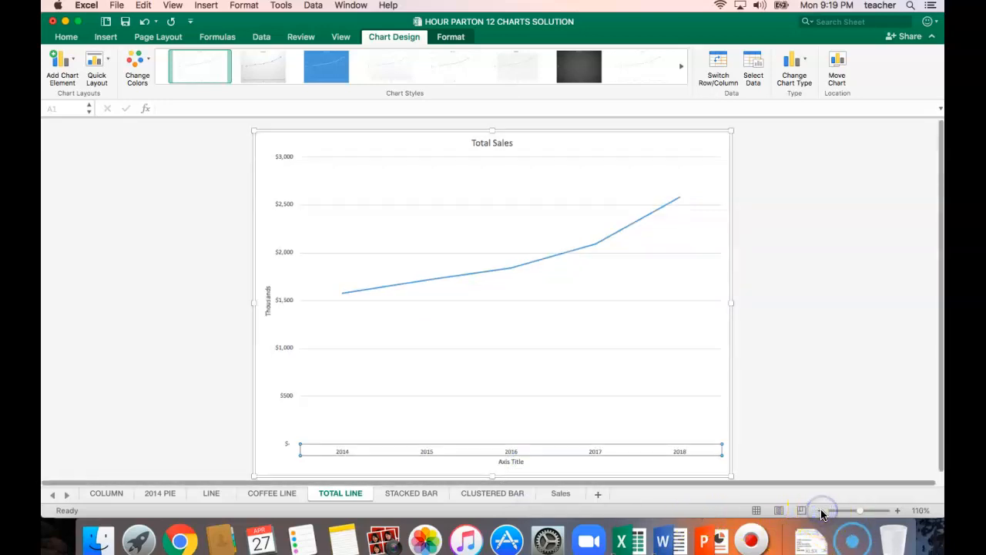
{"action": "left_click", "coordinate": [513, 462]}
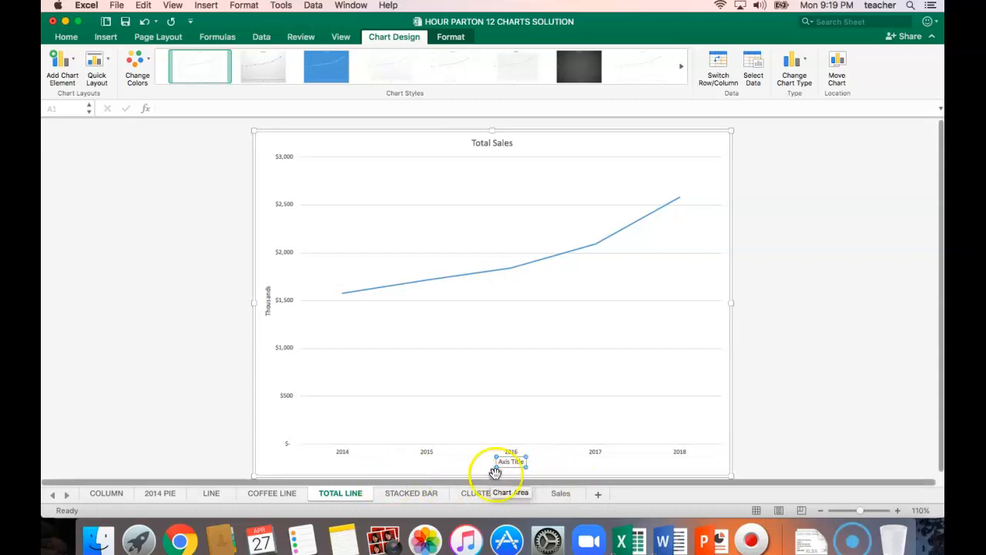
{"action": "key", "text": "Delete"}
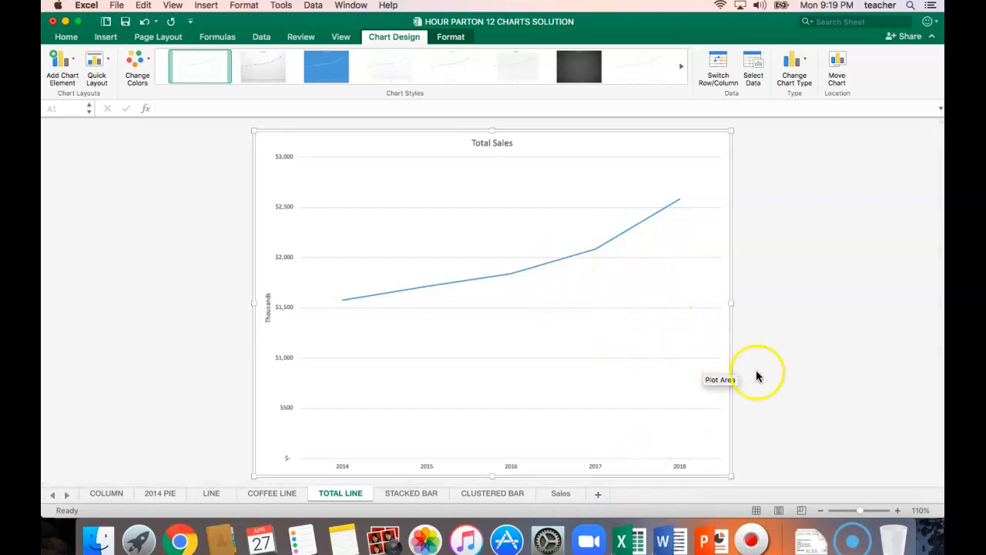
Step: Delete the placeholder vertical axis title from the chart on the CLUSTERED BAR sheet
{"action": "left_click", "coordinate": [496, 494]}
{"action": "left_click", "coordinate": [259, 302]}
{"action": "key", "text": "Delete"}
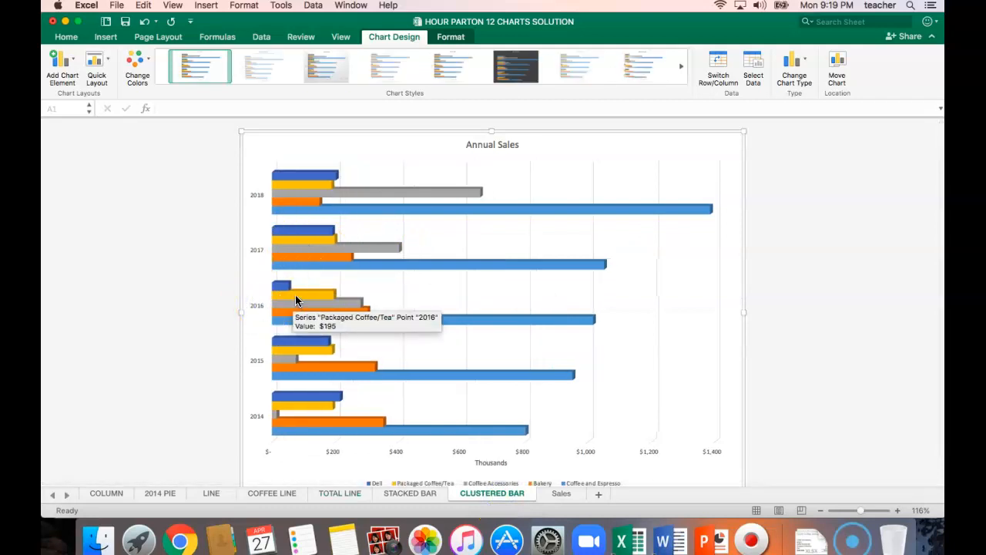
{"action": "left_click", "coordinate": [307, 302]}
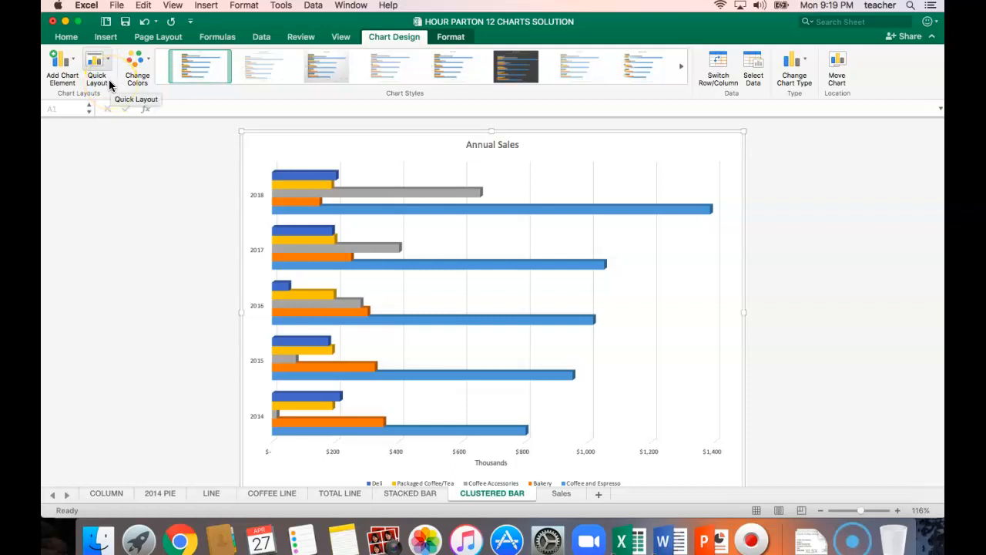
Step: Create a copy of the STACKED BAR sheet in the same workbook, placed before the CLUSTERED BAR sheet
{"action": "left_click", "coordinate": [411, 494]}
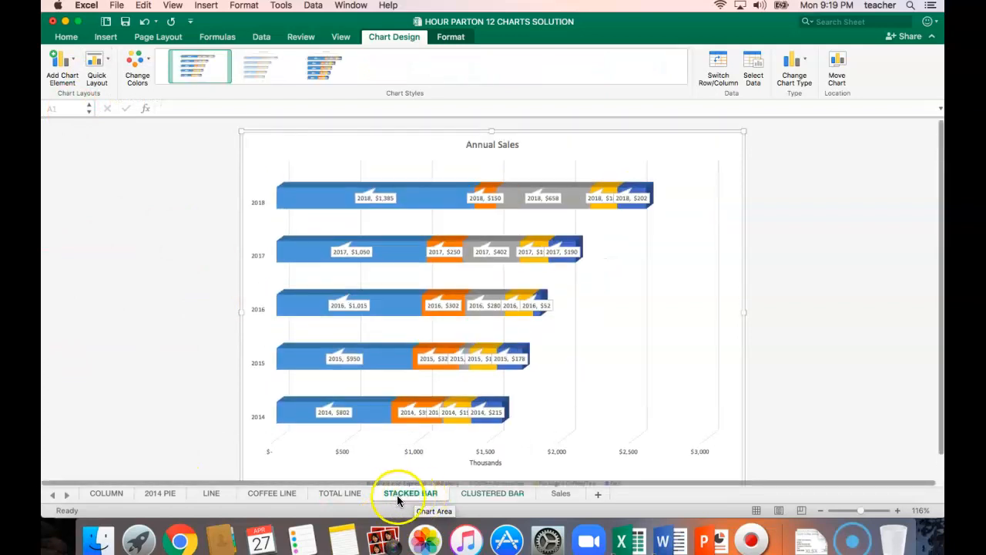
{"action": "right_click", "coordinate": [408, 497]}
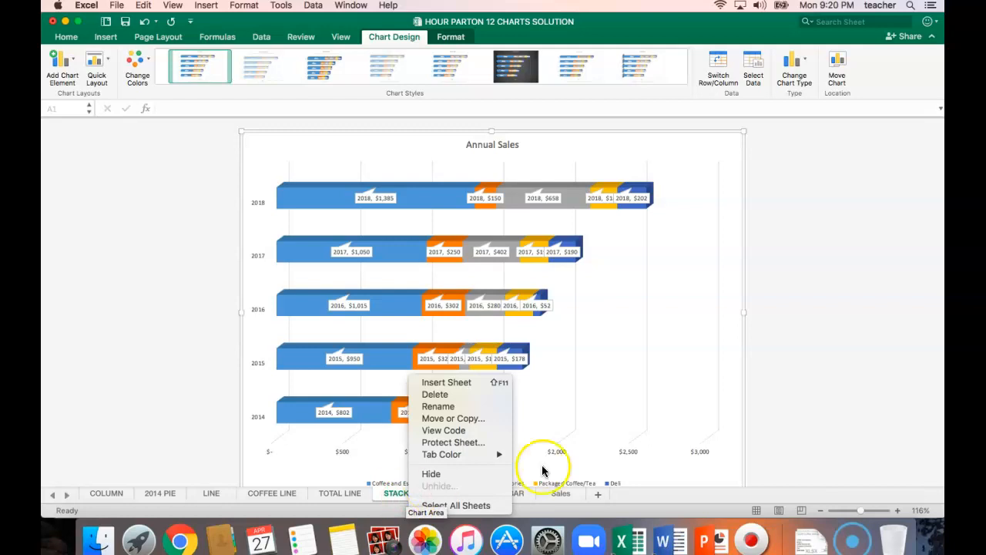
{"action": "left_click", "coordinate": [766, 442]}
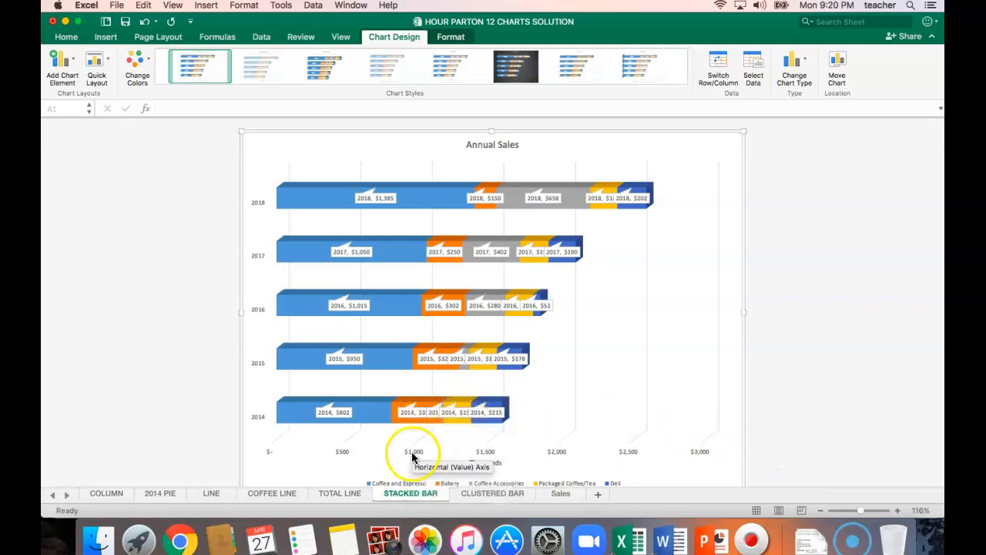
{"action": "right_click", "coordinate": [414, 496]}
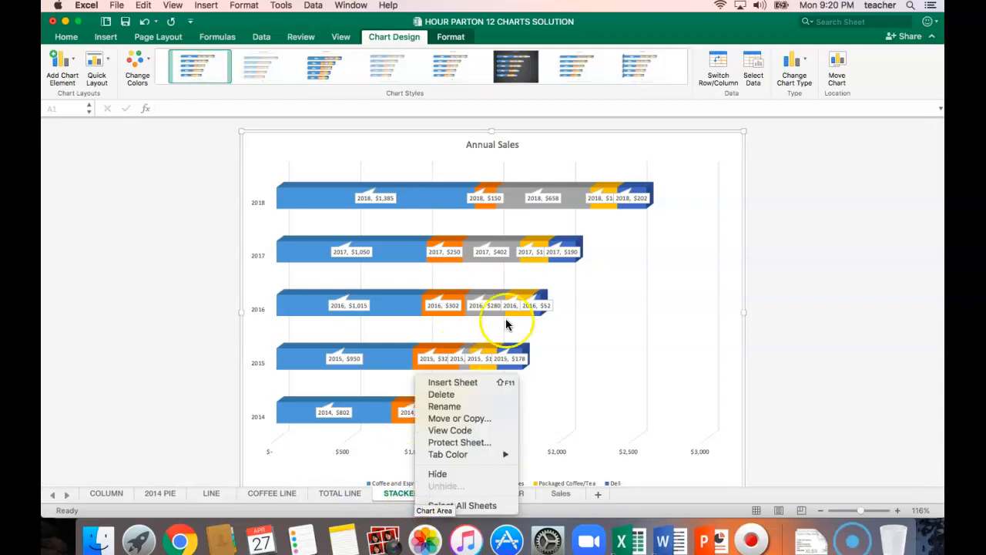
{"action": "left_click", "coordinate": [471, 422]}
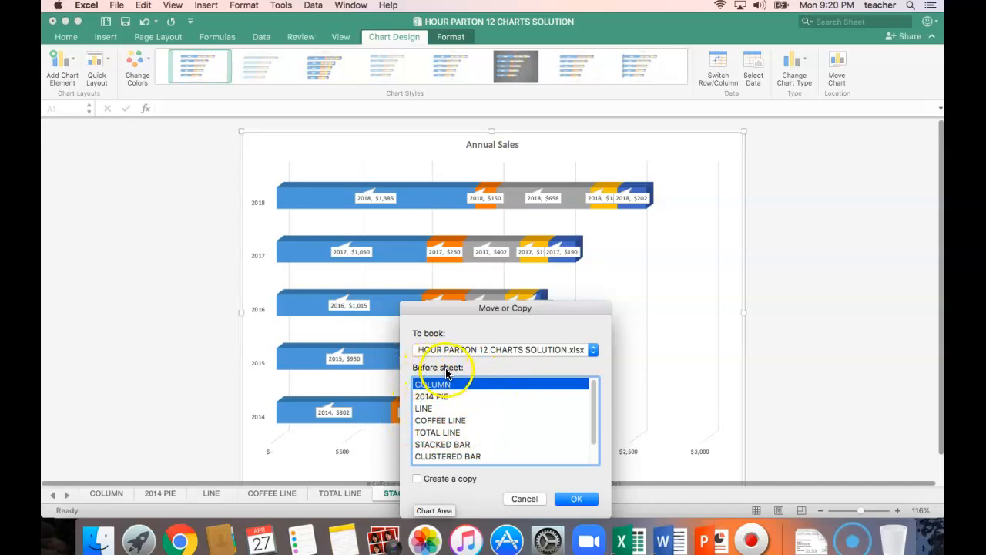
{"action": "left_click", "coordinate": [437, 457]}
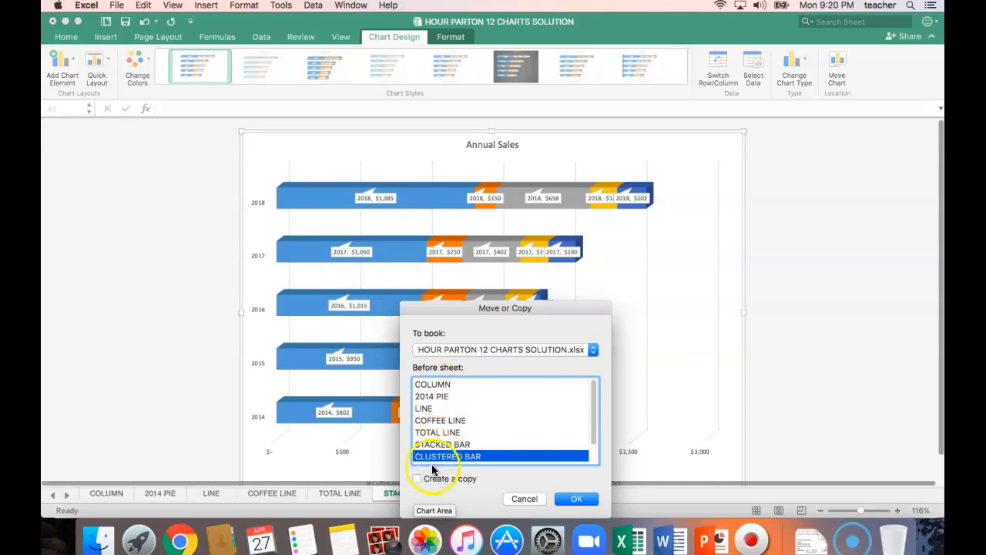
{"action": "left_click", "coordinate": [418, 479]}
{"action": "left_click", "coordinate": [579, 500]}
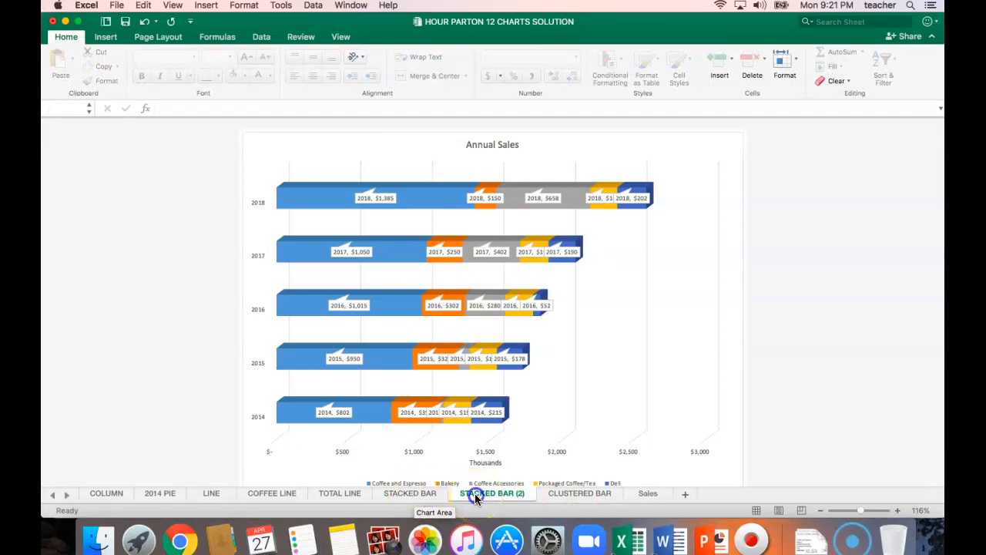
Step: Rename the copied stacked bar chart sheet as "Sales Increase"
{"action": "double_click", "coordinate": [475, 495]}
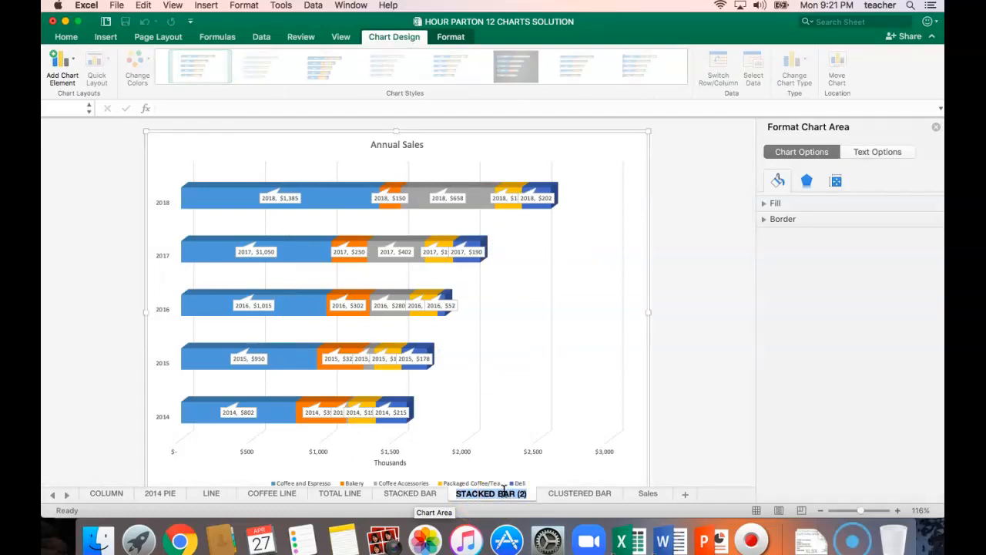
{"action": "type", "text": "Sa"}
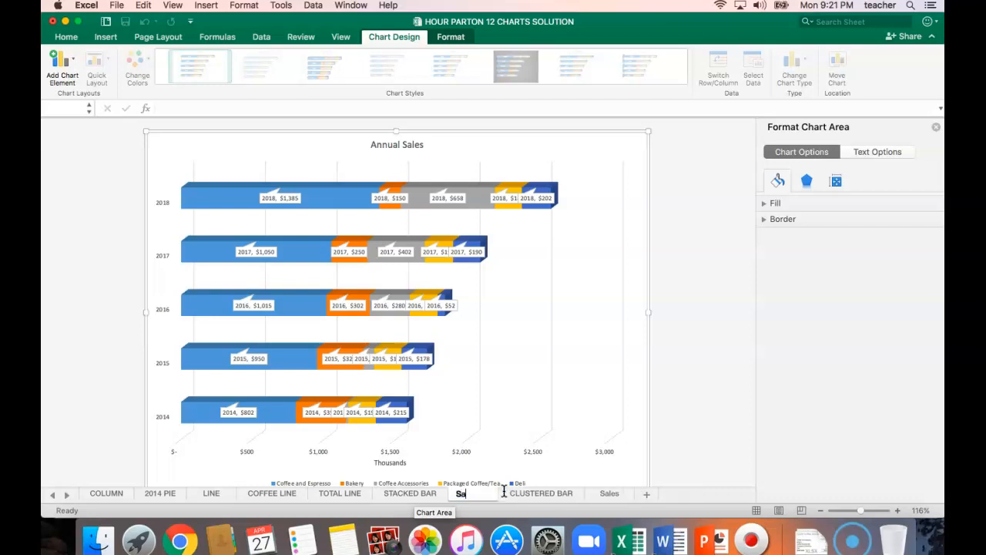
{"action": "type", "text": "les Increase"}
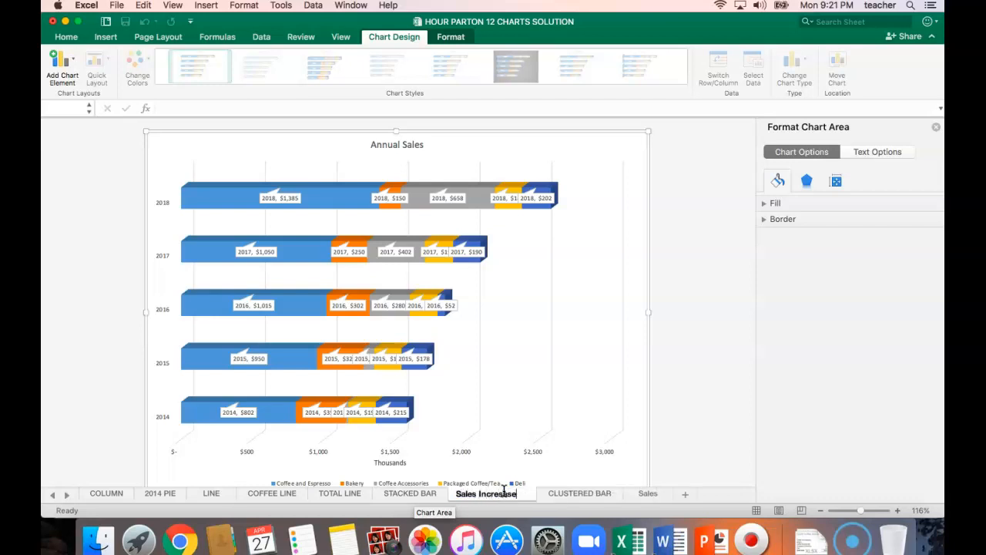
{"action": "type", "text": "sase"}
{"action": "key", "text": "Return"}
{"action": "left_click", "coordinate": [639, 409]}
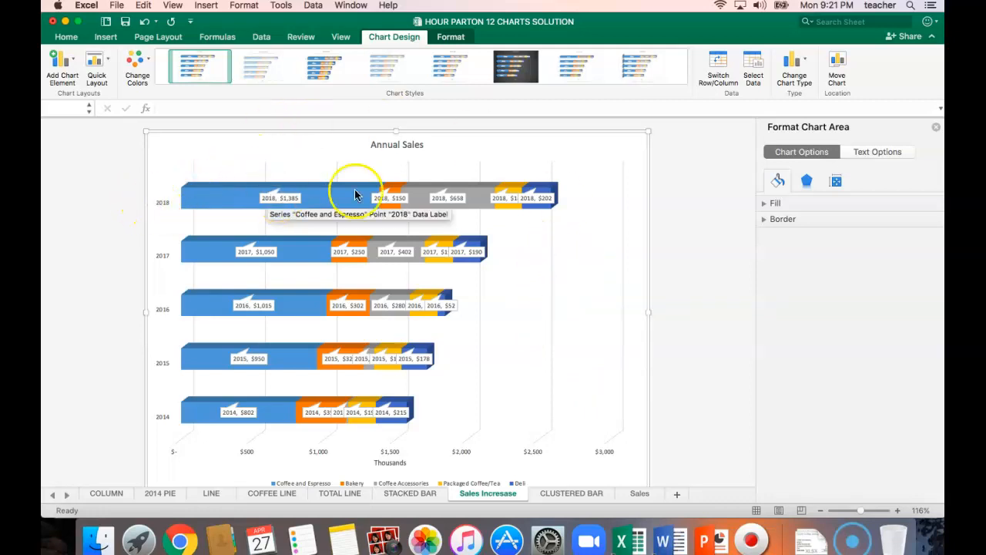
Step: Delete the data callouts of the Bakery, Coffee Accessories, Packaged Coffee/Tea and Deli series, keeping only those for Coffee and Espresso
{"action": "left_click", "coordinate": [395, 198]}
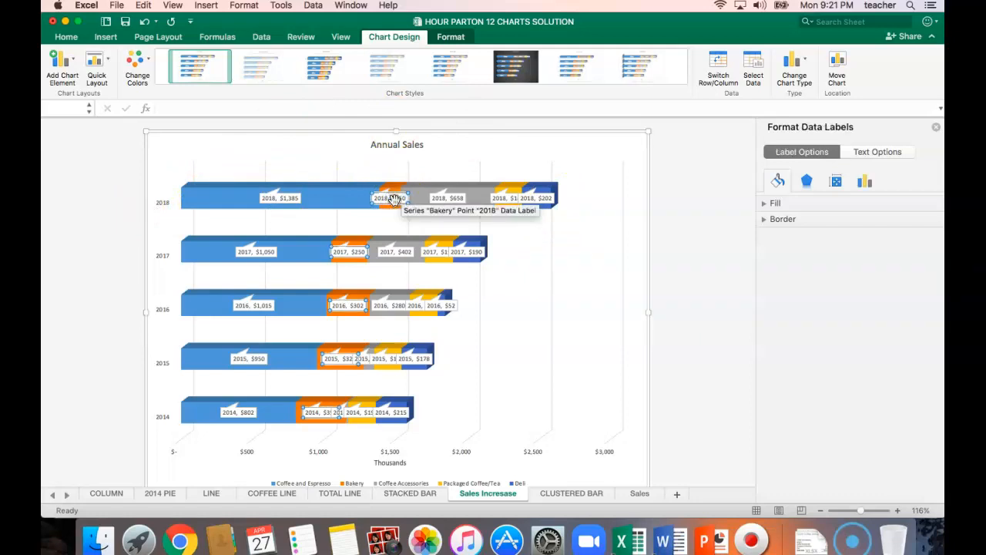
{"action": "key", "text": "Delete"}
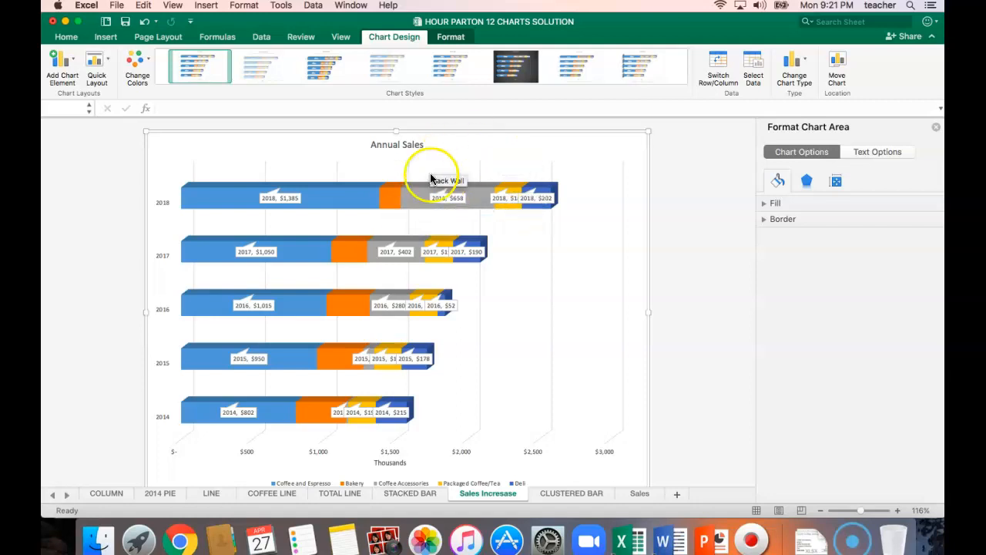
{"action": "left_click", "coordinate": [447, 199]}
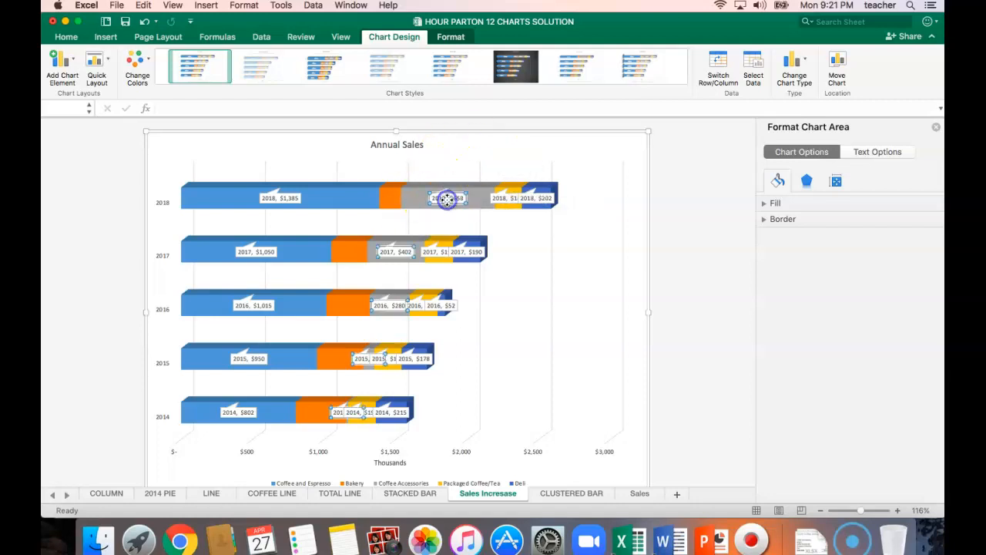
{"action": "left_click", "coordinate": [447, 199]}
{"action": "key", "text": "Delete"}
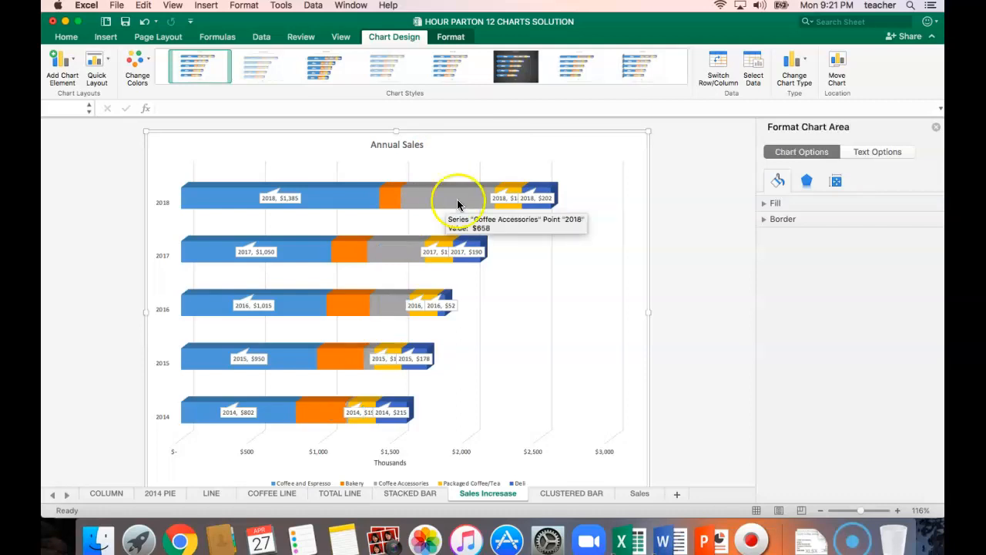
{"action": "left_click", "coordinate": [505, 200]}
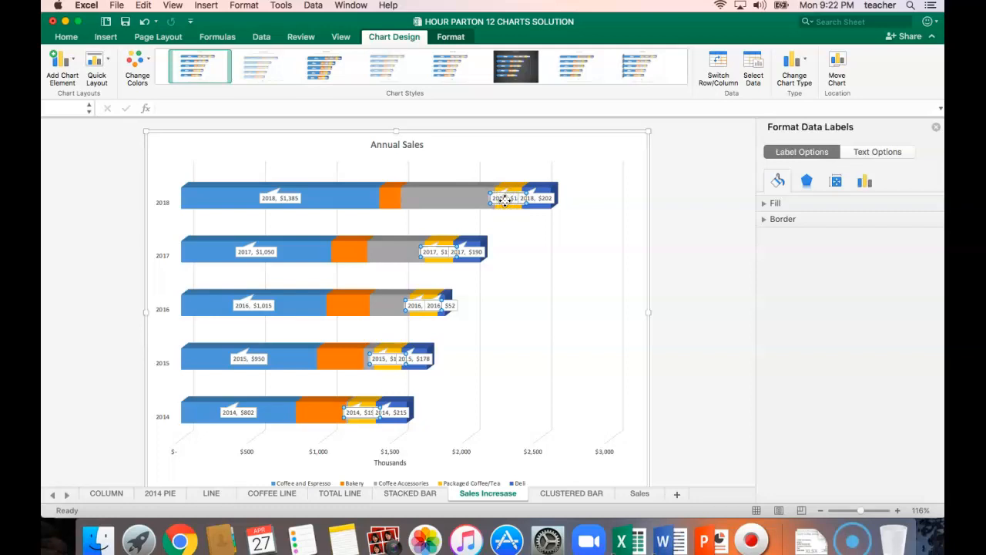
{"action": "key", "text": "Delete"}
{"action": "left_click", "coordinate": [532, 198]}
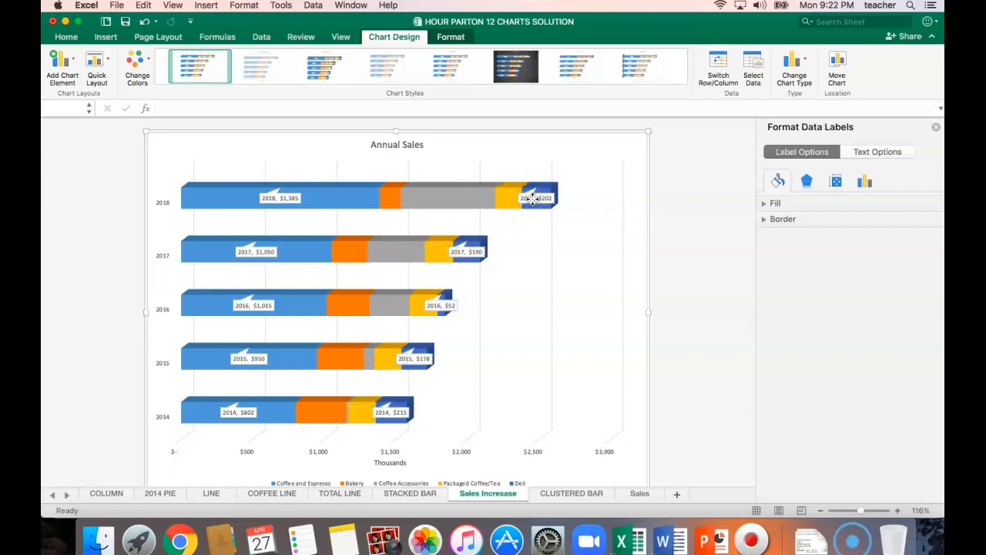
{"action": "key", "text": "Delete"}
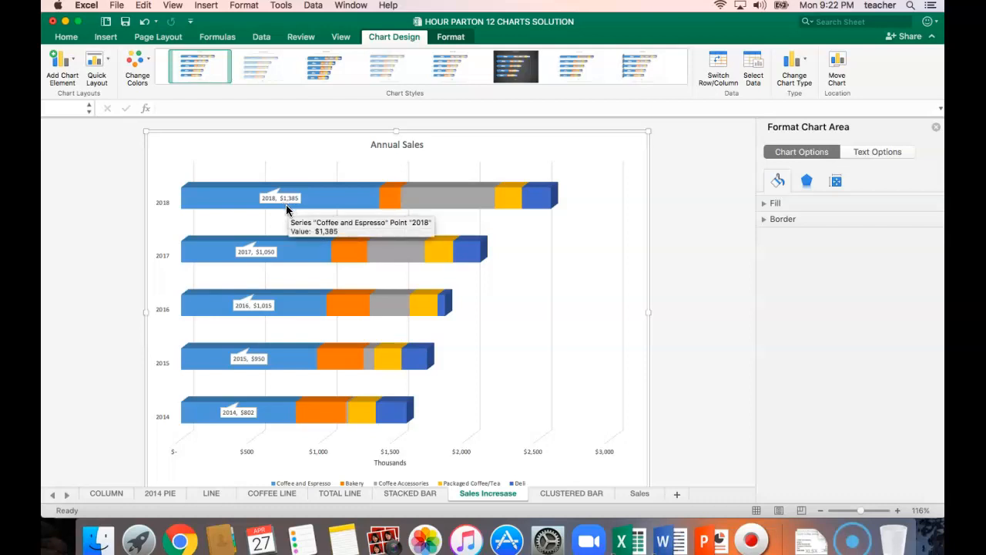
{"action": "left_click", "coordinate": [321, 59]}
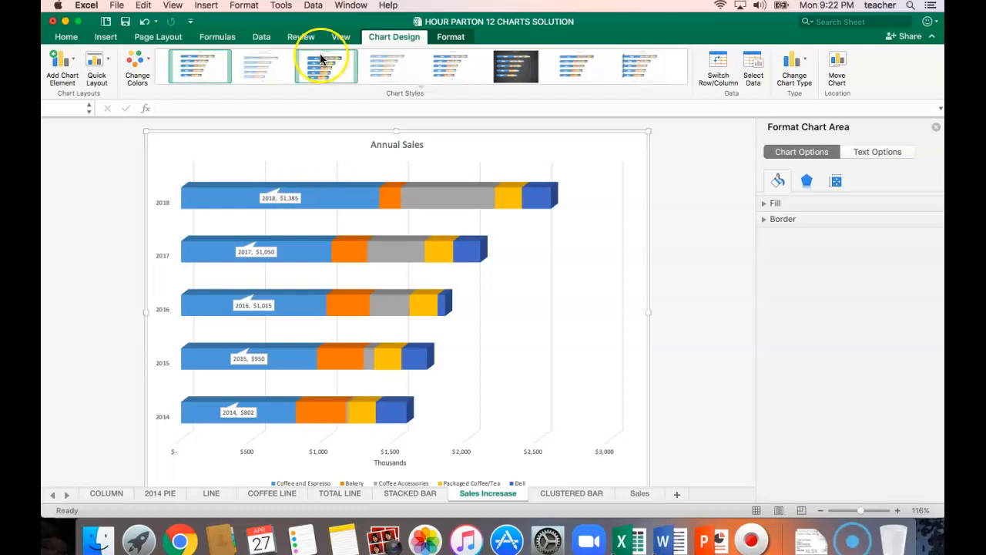
Step: Replace the chart title with "Coffee, Espresso, and Accessories only Consistent Sales Increase"
{"action": "left_click", "coordinate": [396, 145]}
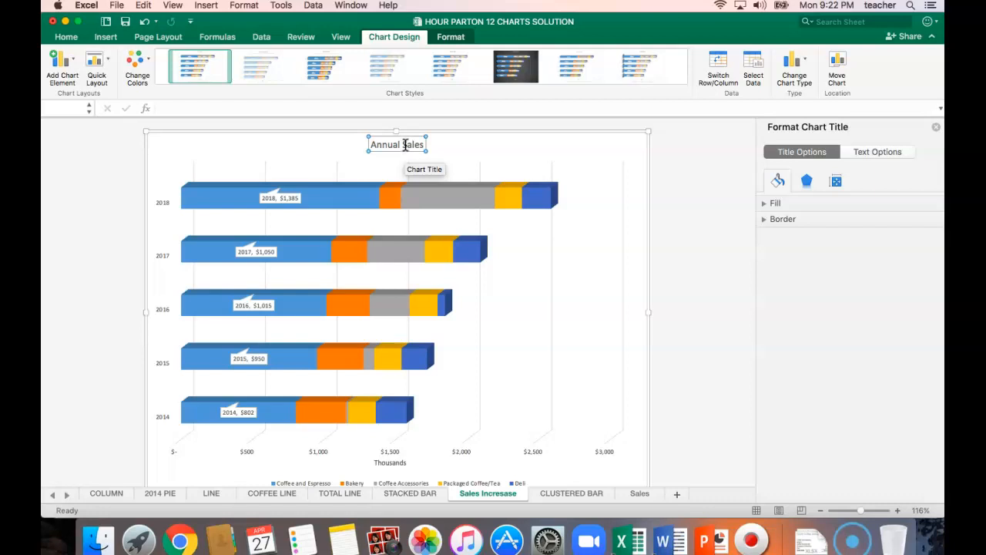
{"action": "left_click", "coordinate": [370, 144]}
{"action": "left_click_drag", "start_coordinate": [370, 144], "coordinate": [424, 144]}
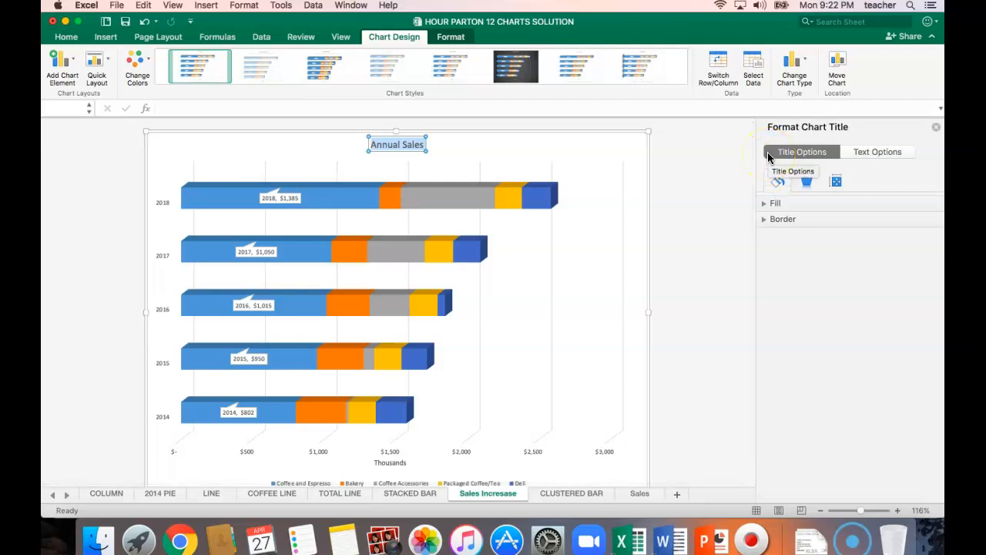
{"action": "type", "text": "Coffee, Espresso"}
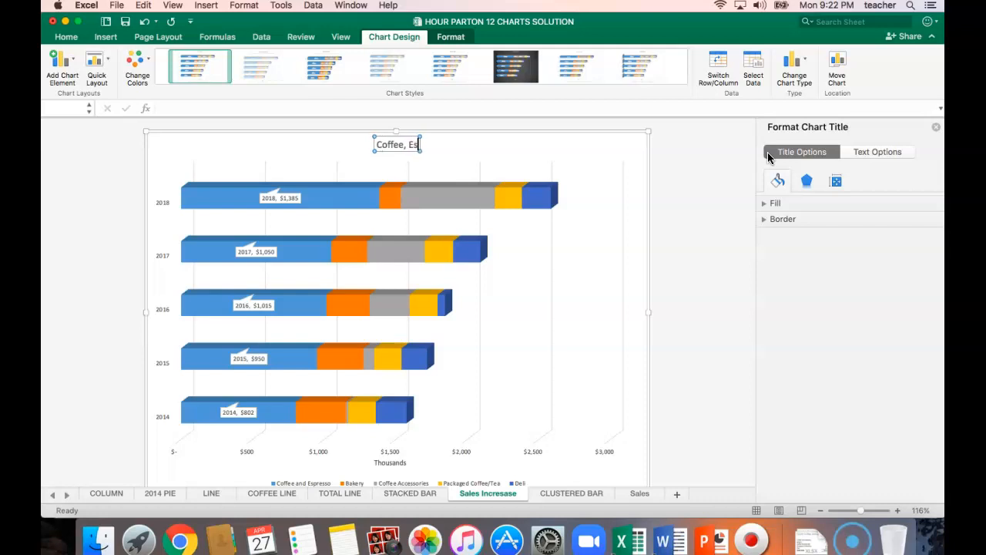
{"action": "type", "text": ","}
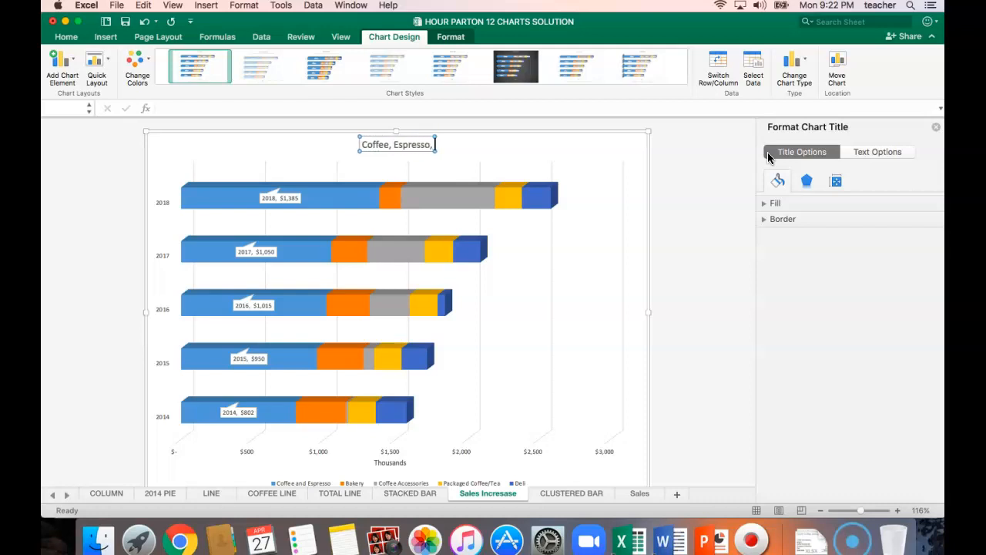
{"action": "type", "text": " and Adces"}
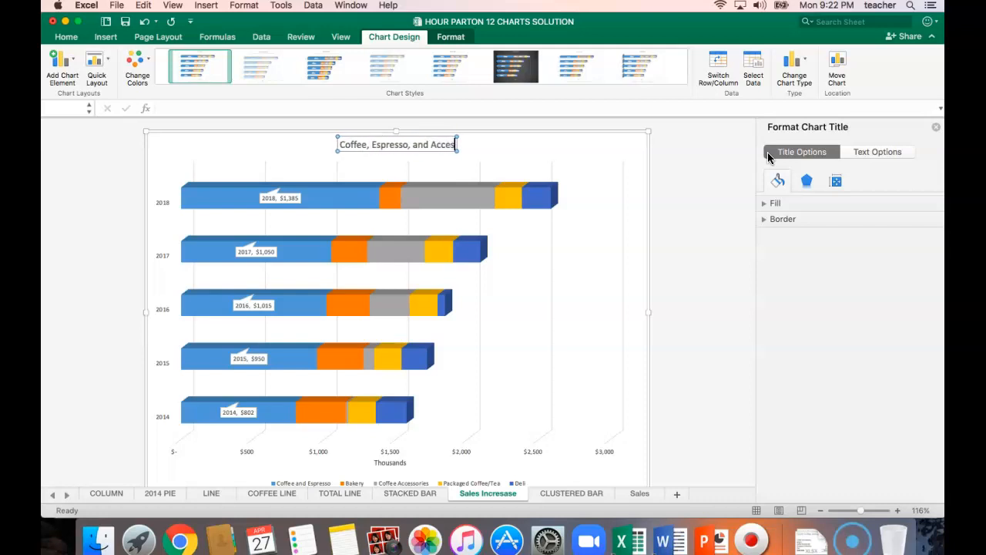
{"action": "type", "text": "sories onl"}
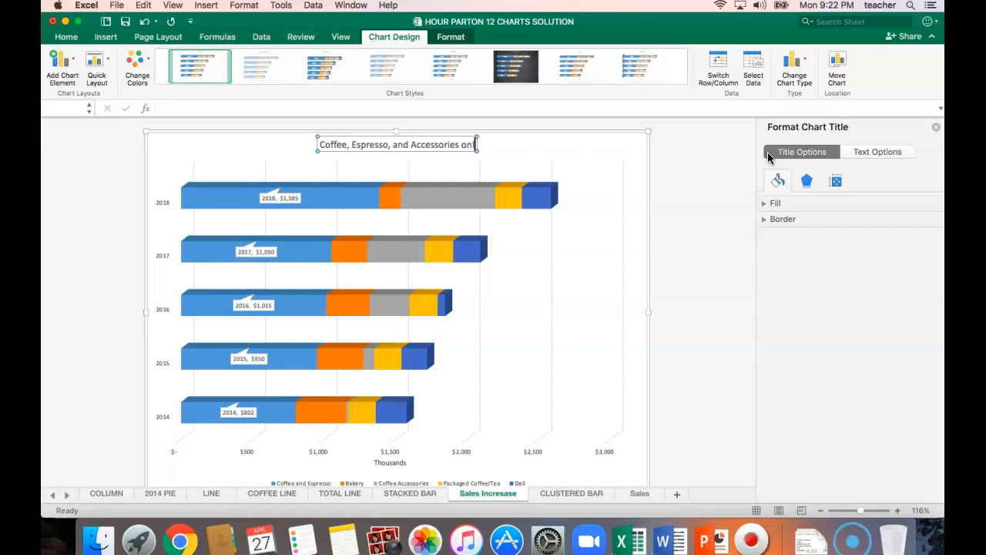
{"action": "type", "text": "y consisten"}
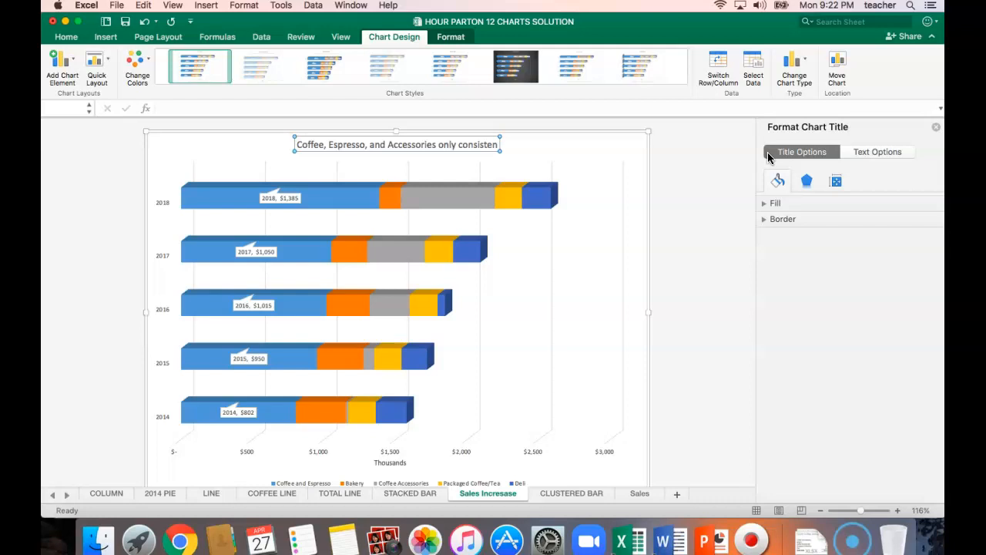
{"action": "key", "text": "BackSpace"}
{"action": "type", "text": "nt"}
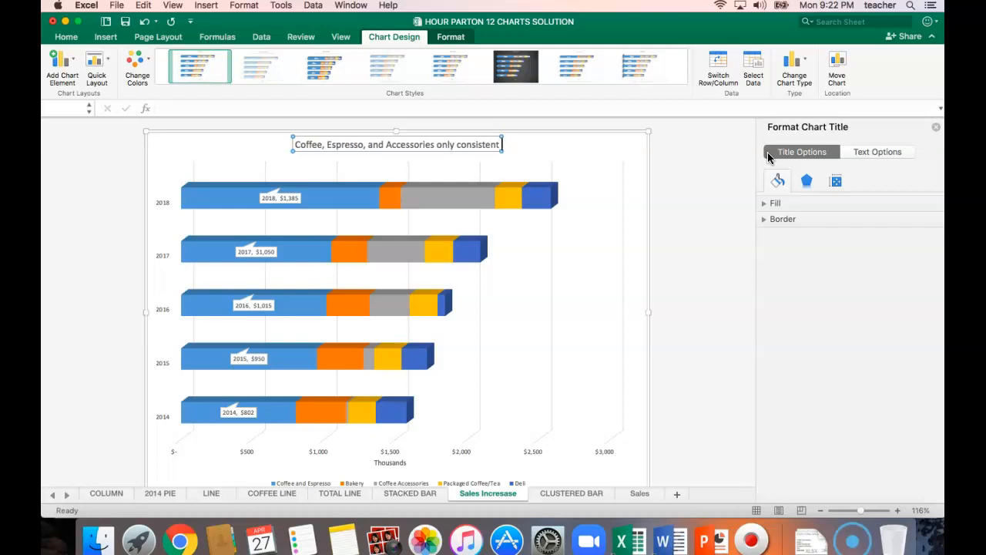
{"action": "type", "text": " Sales I"}
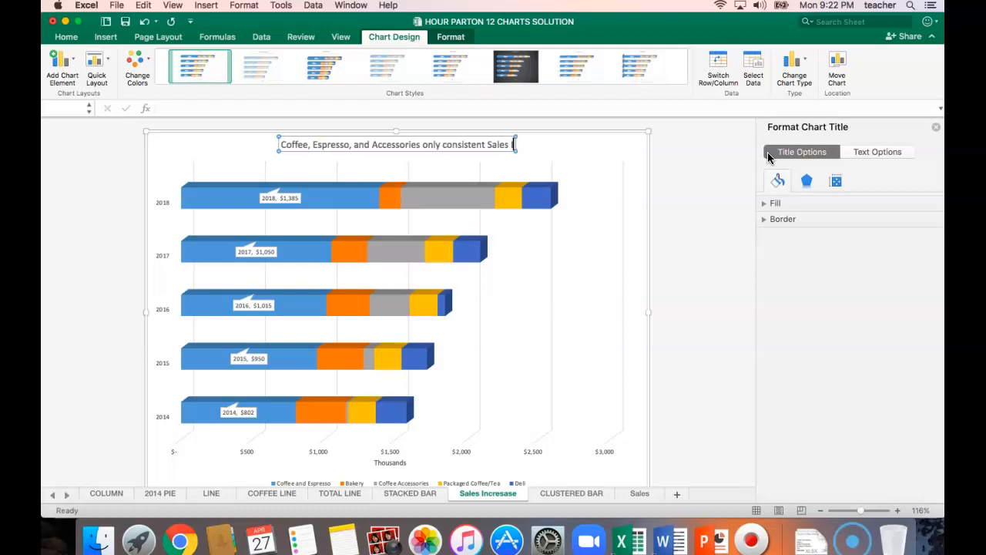
{"action": "type", "text": "ncrease"}
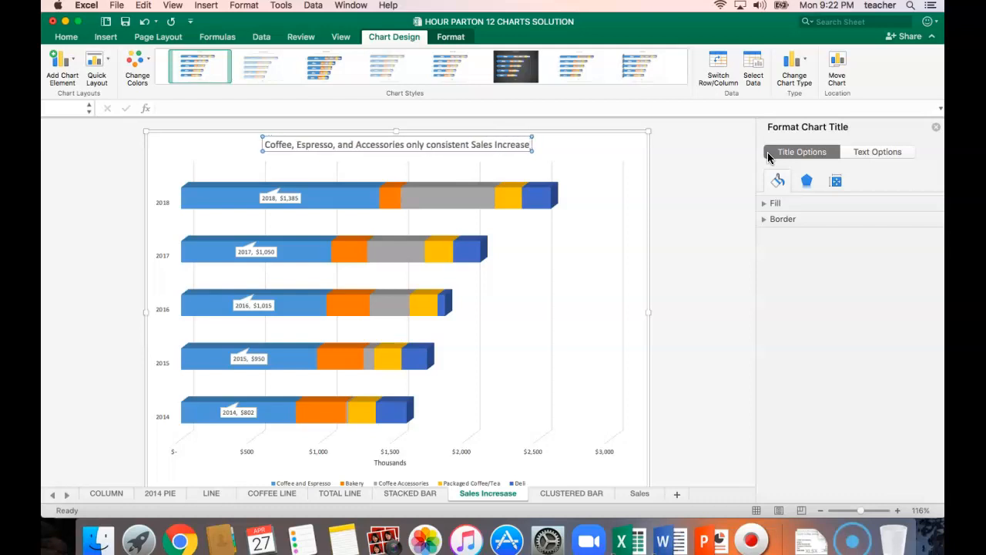
{"action": "key", "text": "Return"}
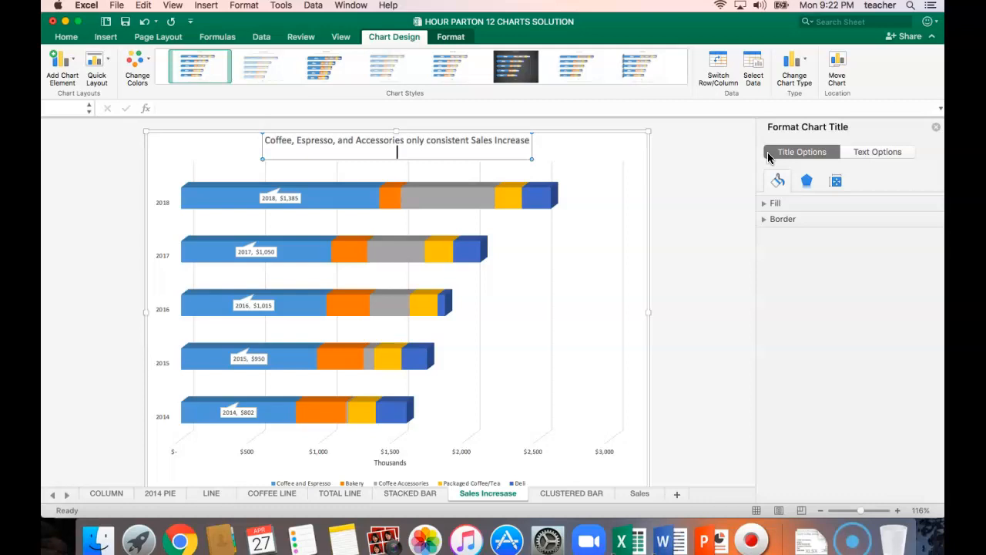
{"action": "key", "text": "BackSpace"}
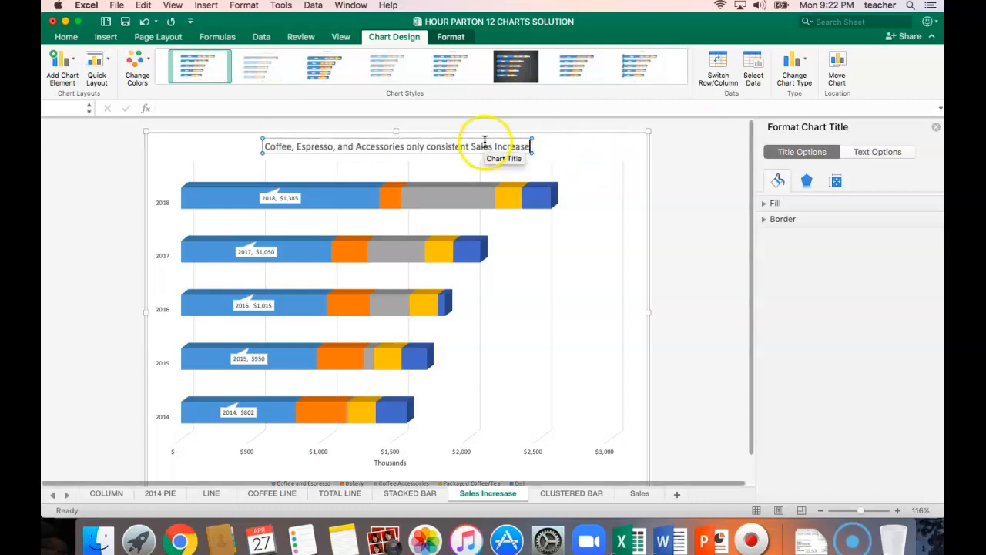
{"action": "left_click", "coordinate": [429, 147]}
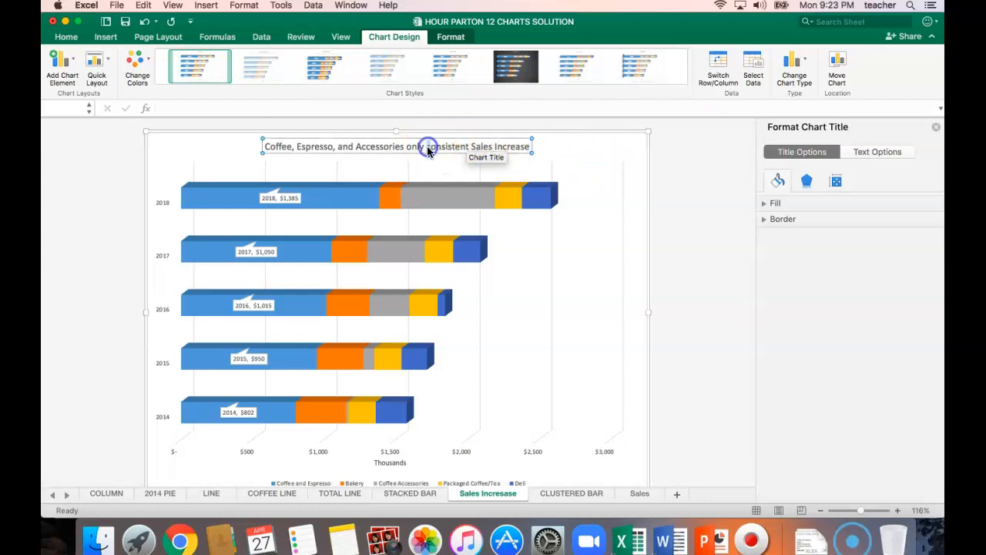
{"action": "left_click", "coordinate": [571, 149]}
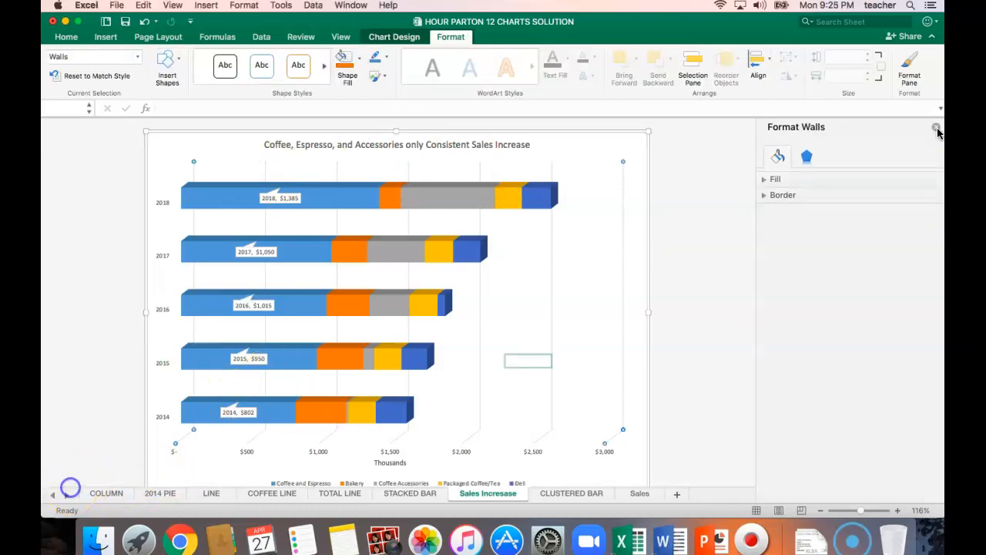
Step: Close the chart formatting pane and save the workbook
{"action": "left_click", "coordinate": [936, 128]}
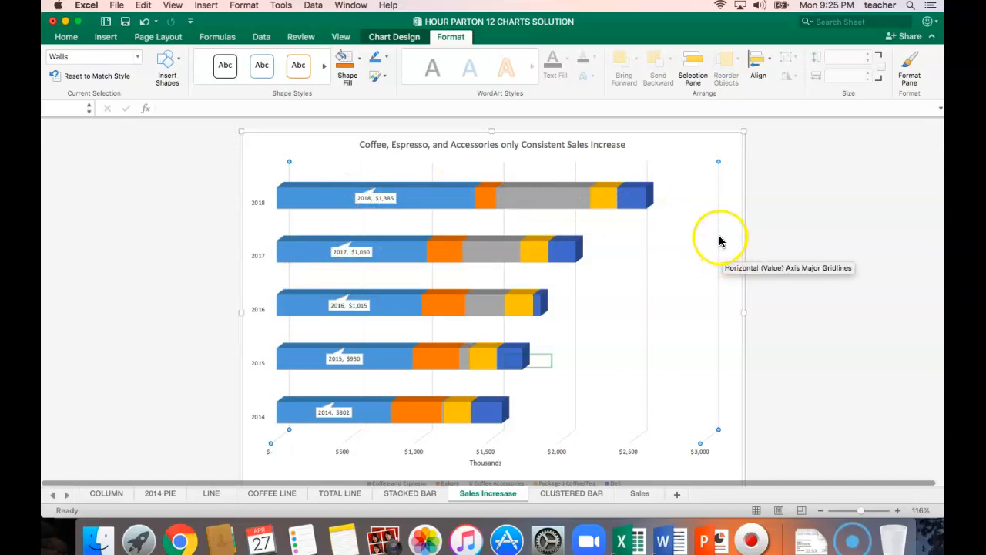
{"action": "left_click", "coordinate": [754, 215]}
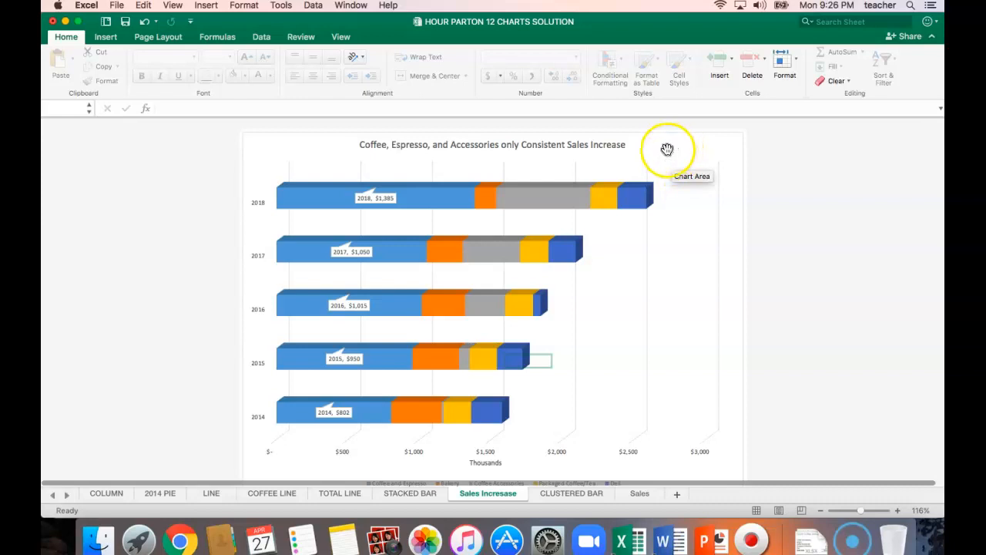
{"action": "mouse_move", "coordinate": [627, 189]}
{"action": "left_click", "coordinate": [126, 22]}
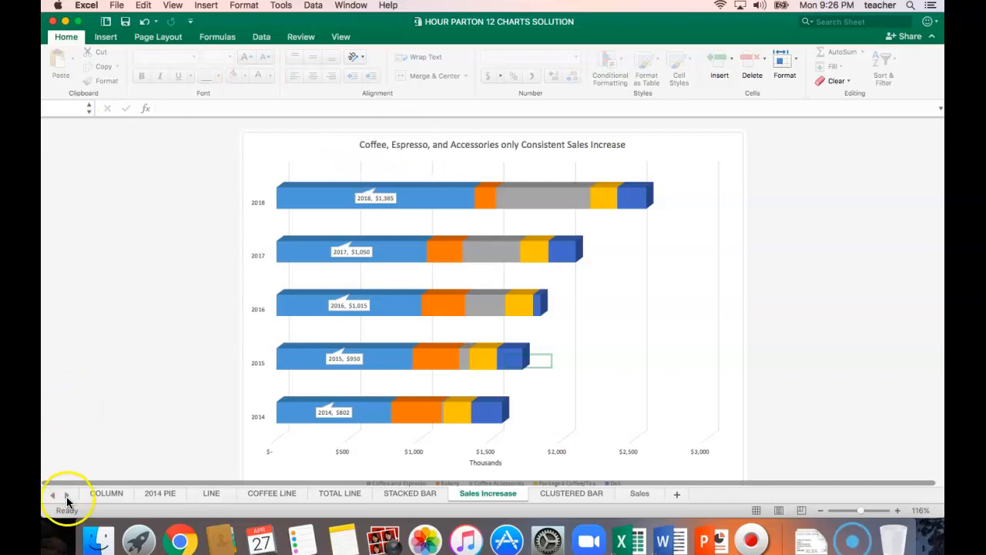
{"action": "left_click", "coordinate": [125, 23]}
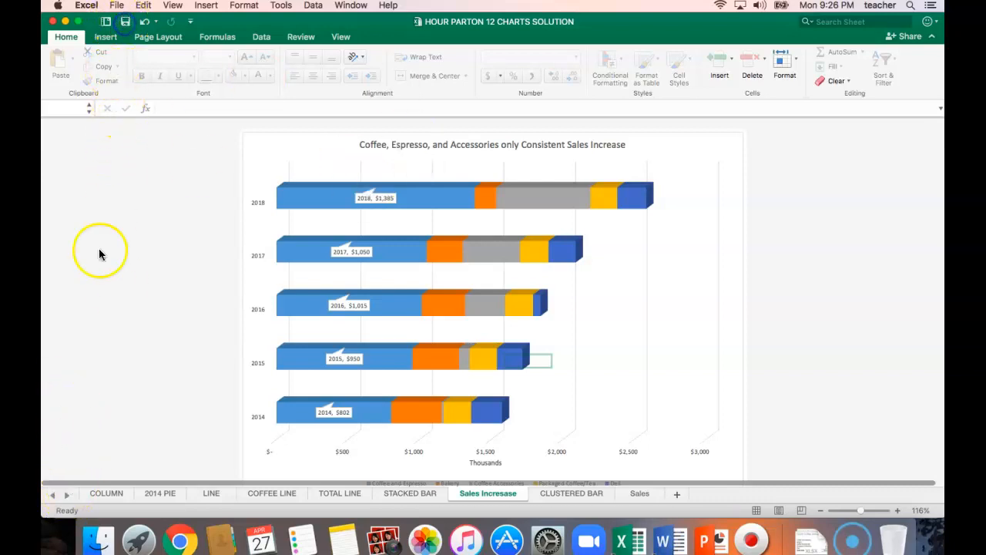